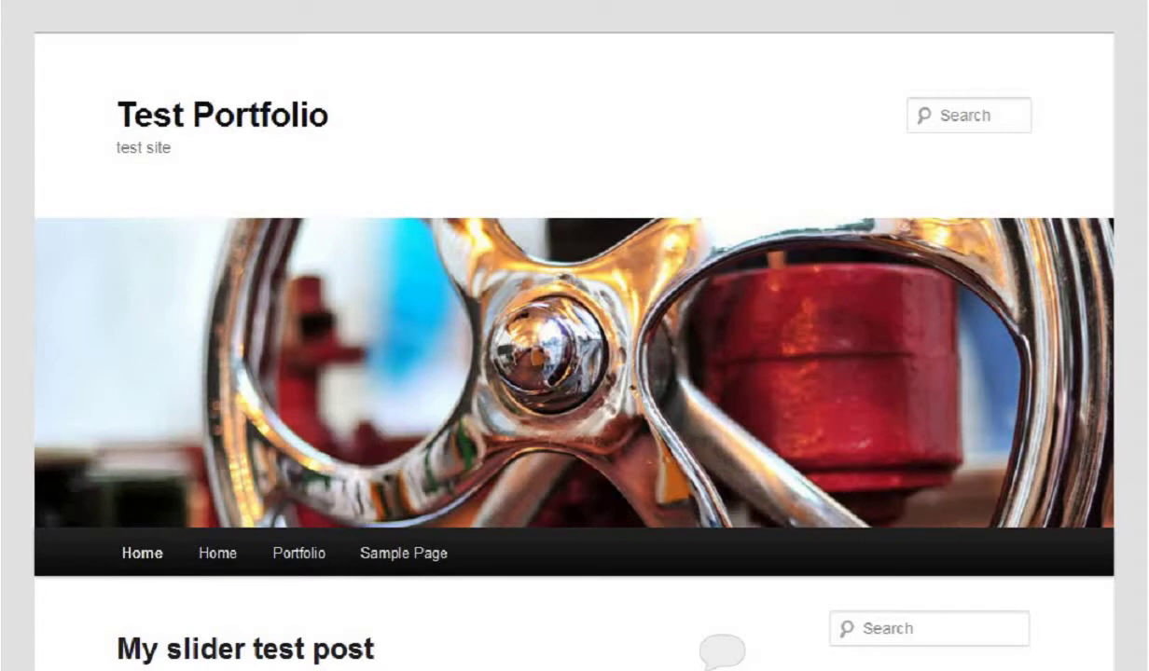
# Step: Log in through the Meta sidebar's Log in link with the admin account's username and password
pyautogui.scroll(-2, 1143, 102)
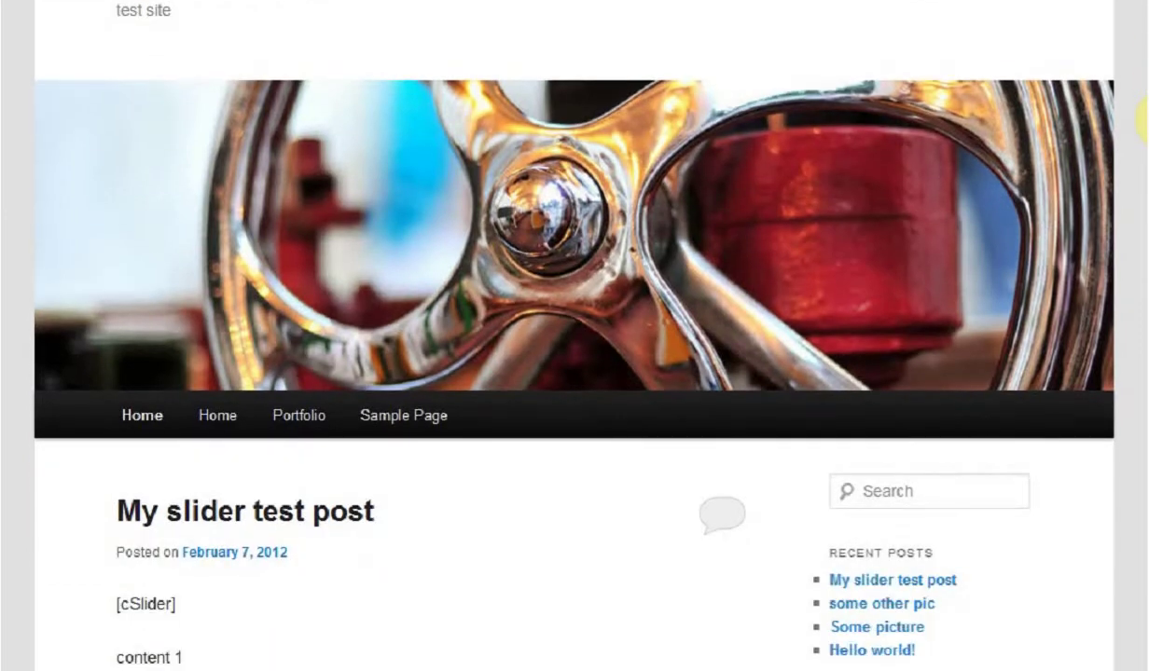
pyautogui.scroll(2, 1143, 122)
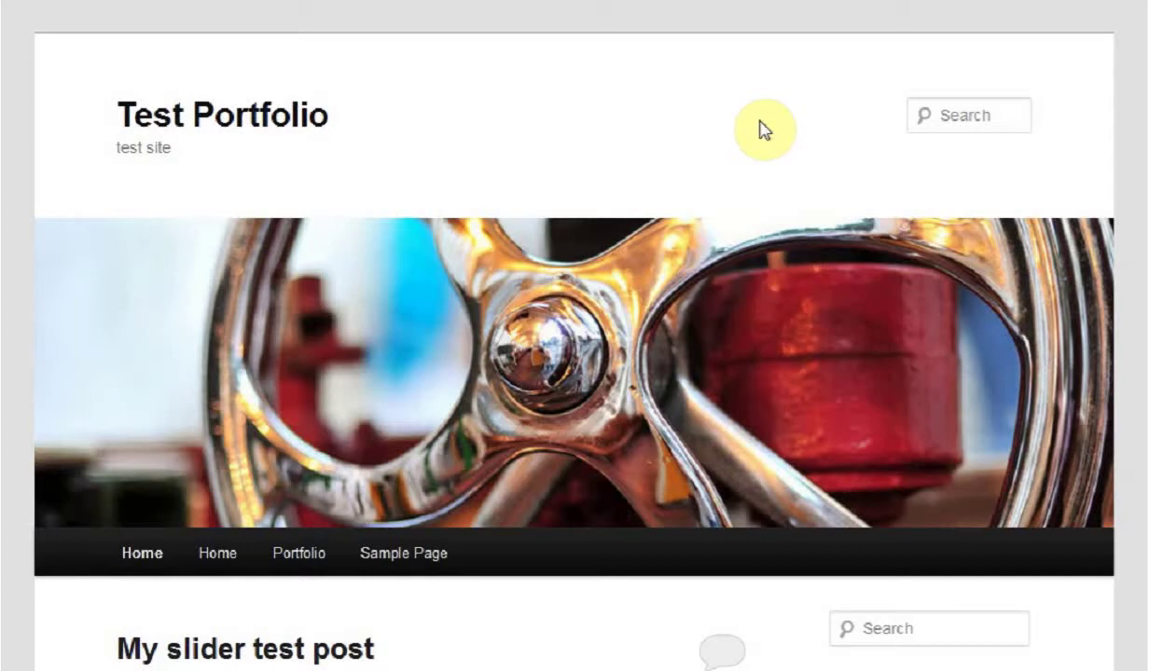
pyautogui.moveTo(1145, 75); pyautogui.dragTo(1136, 259)
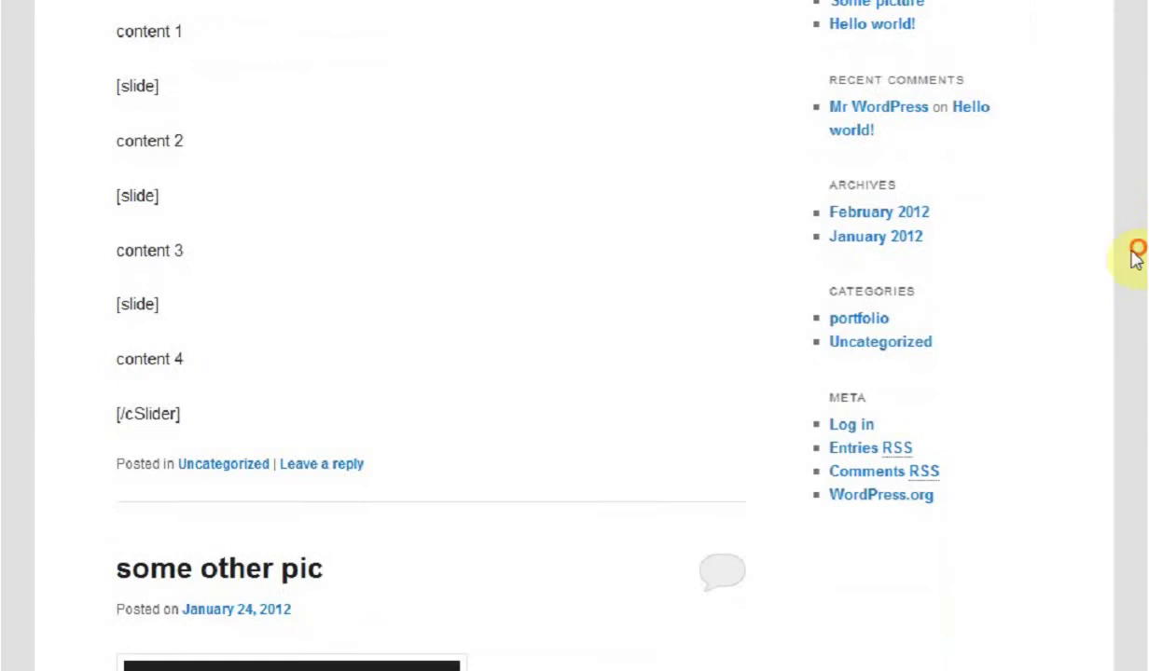
pyautogui.click(859, 427)
pyautogui.write('admin')
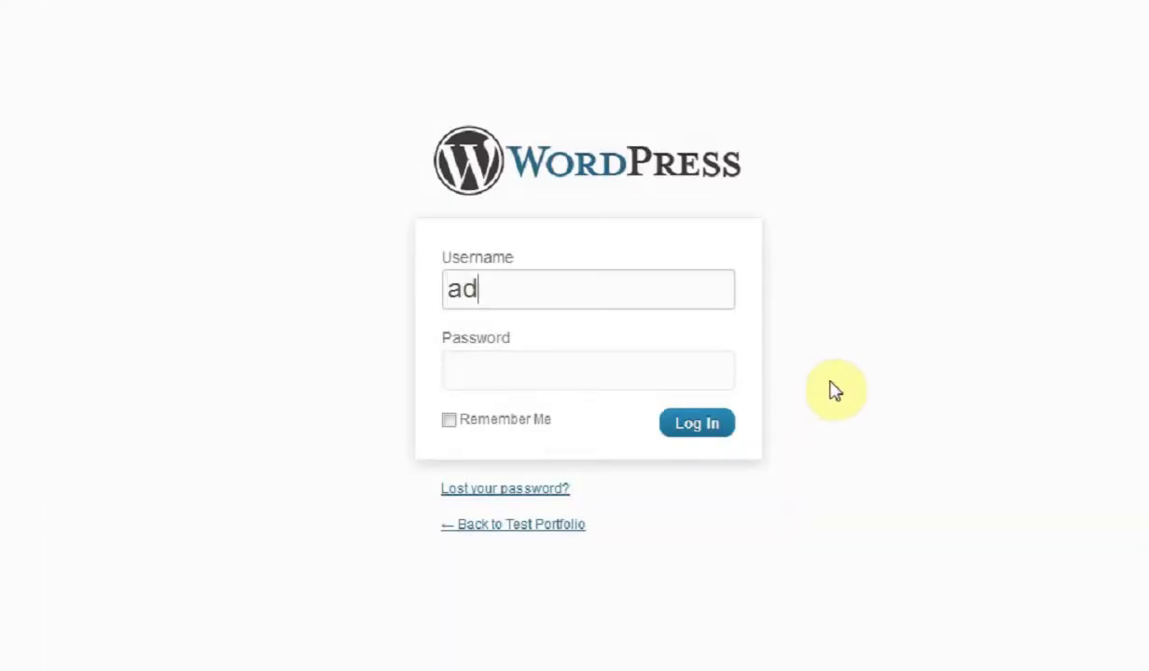
pyautogui.press('Tab')
pyautogui.write('password')
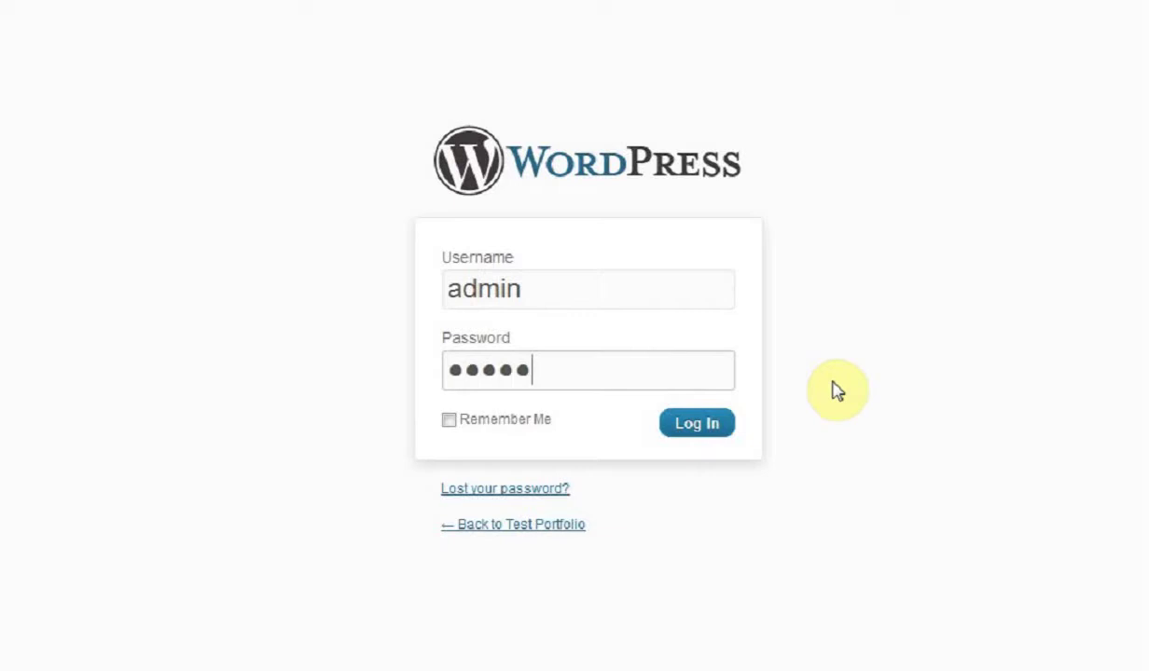
pyautogui.press('Return')
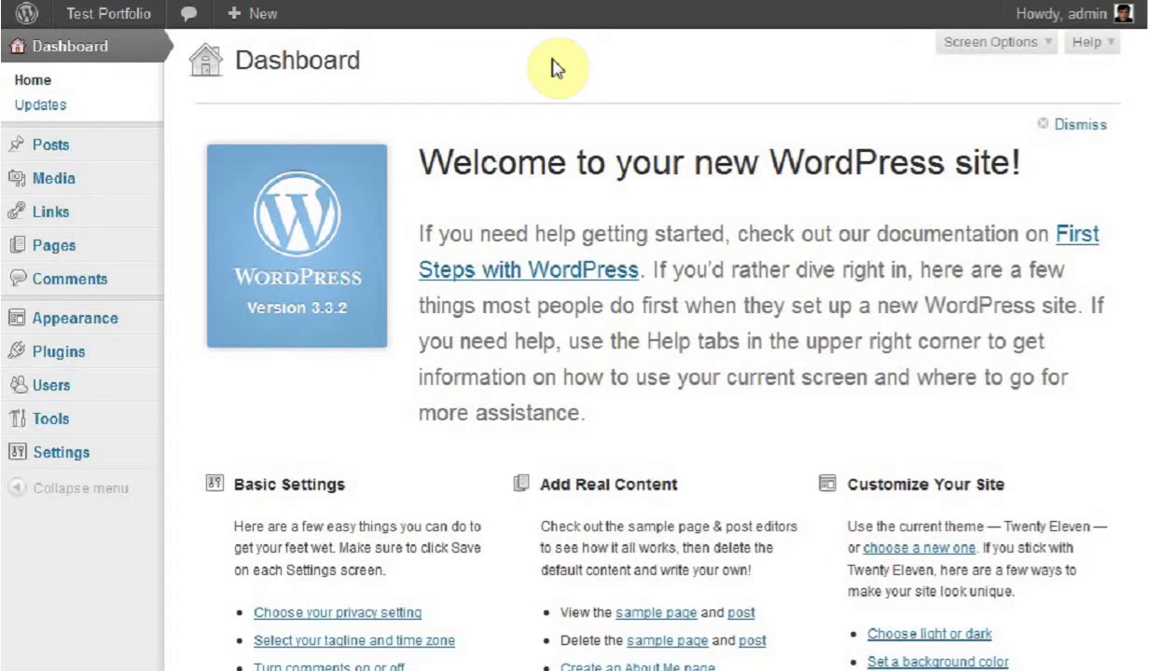
# Step: Go to the Pages list and start a new blank page with Add New
pyautogui.click(54, 249)
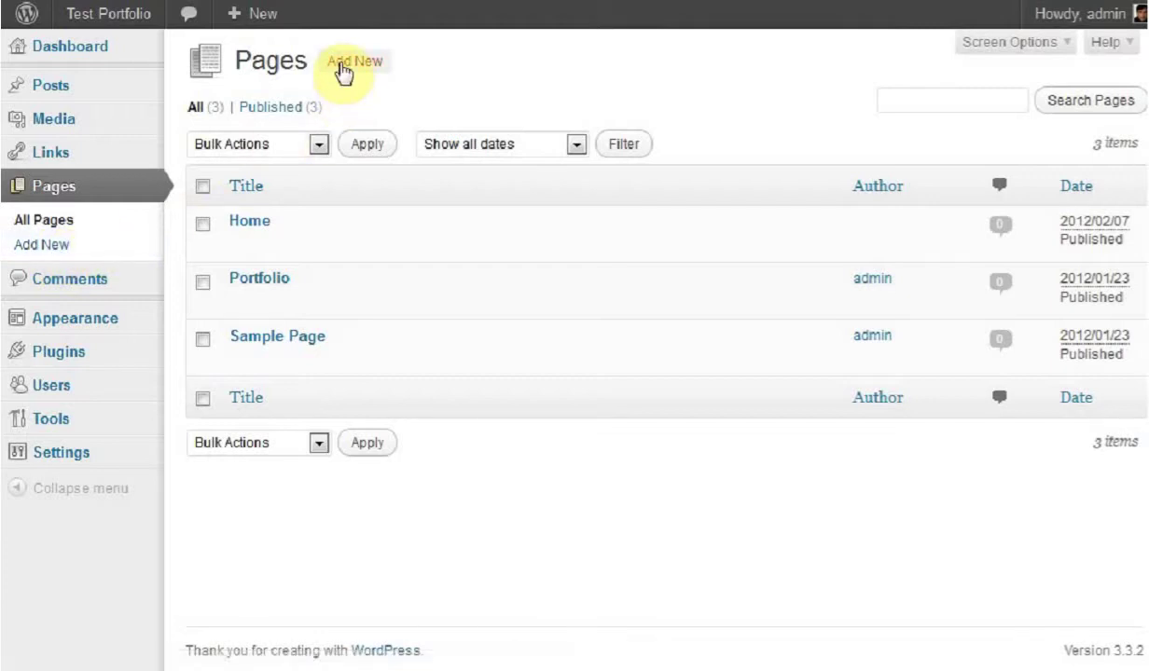
pyautogui.click(341, 62)
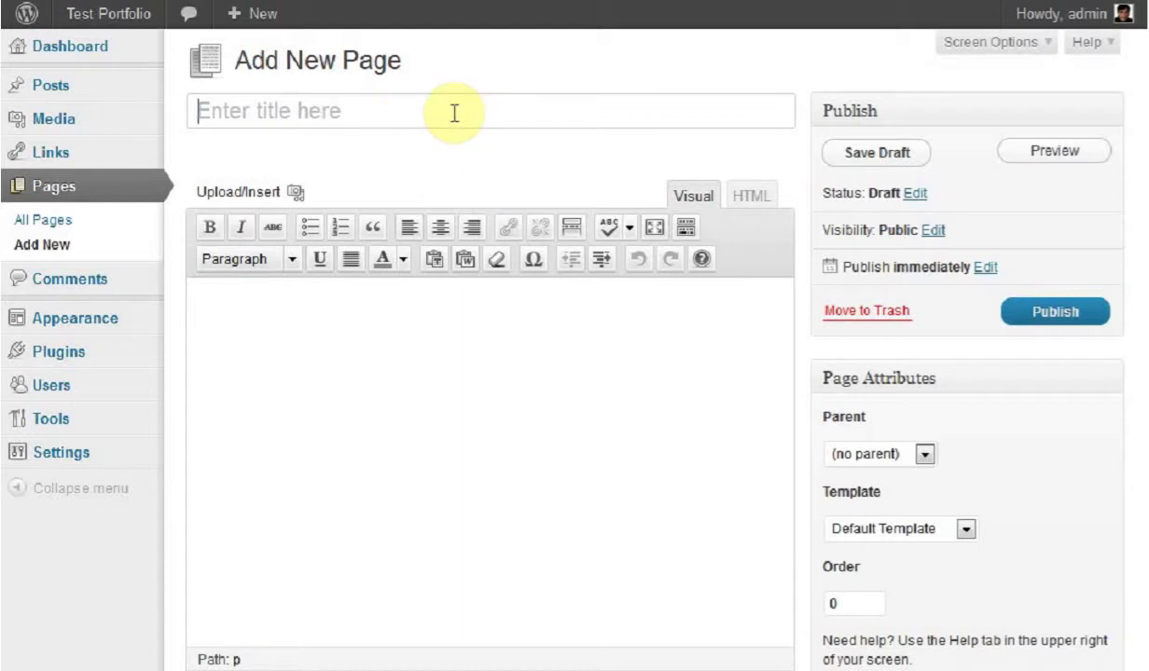
# Step: Title the page 'A test page' and write the body 'This is my content here.' with a new paragraph after
pyautogui.write('A te')
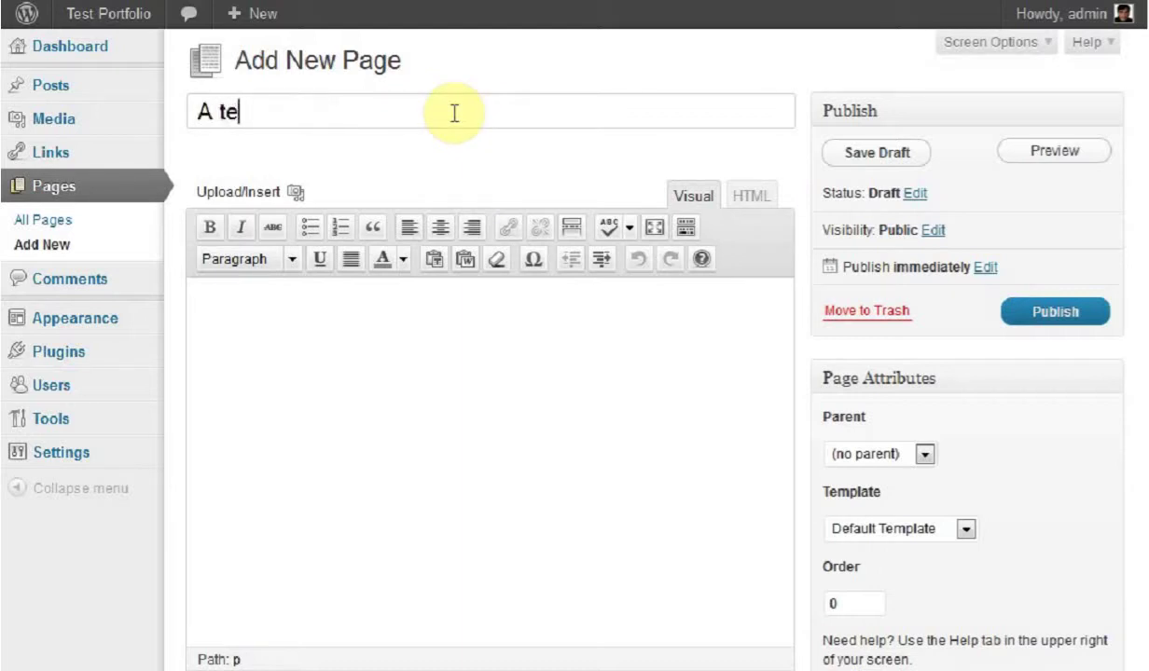
pyautogui.write('st page')
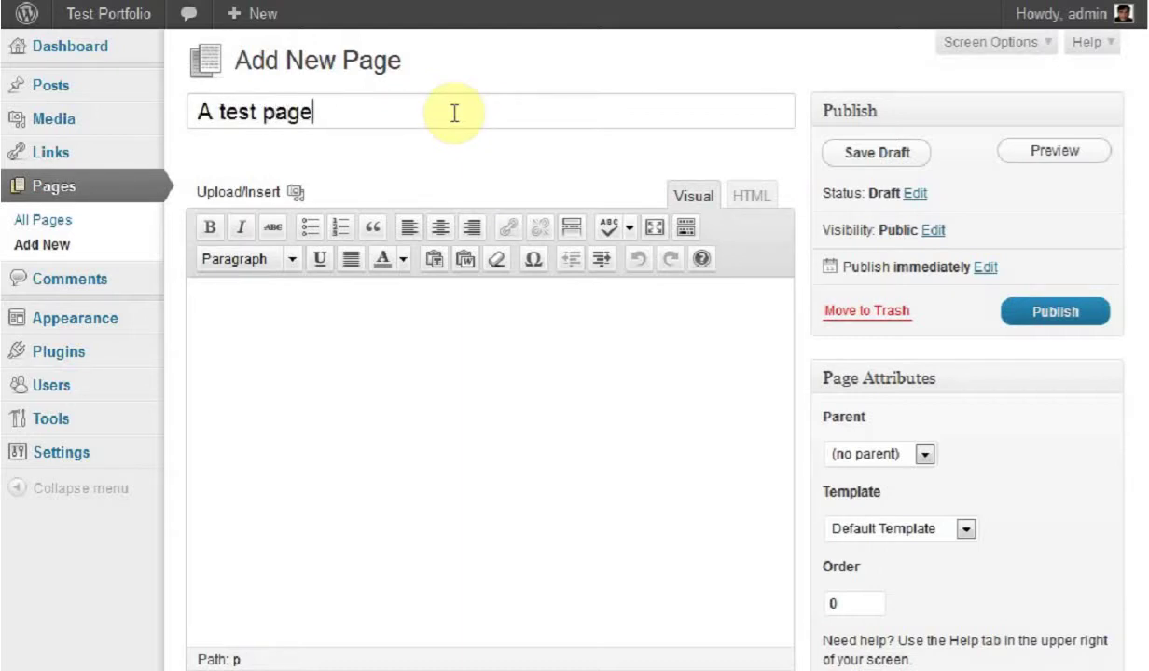
pyautogui.click(481, 334)
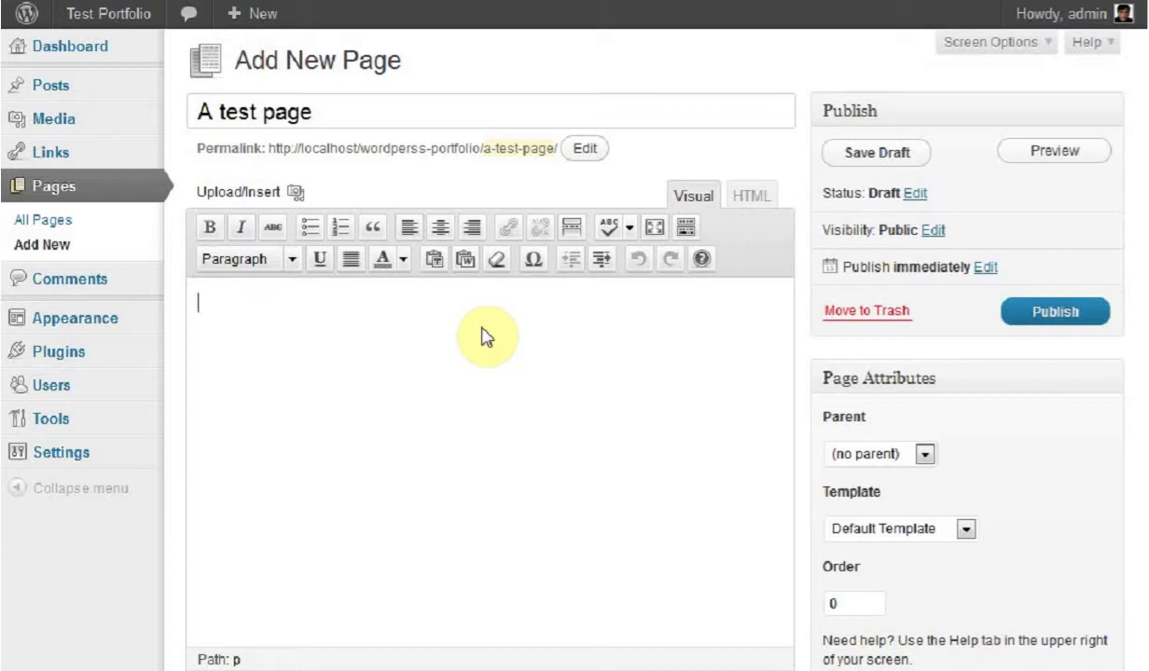
pyautogui.write('This is my cont')
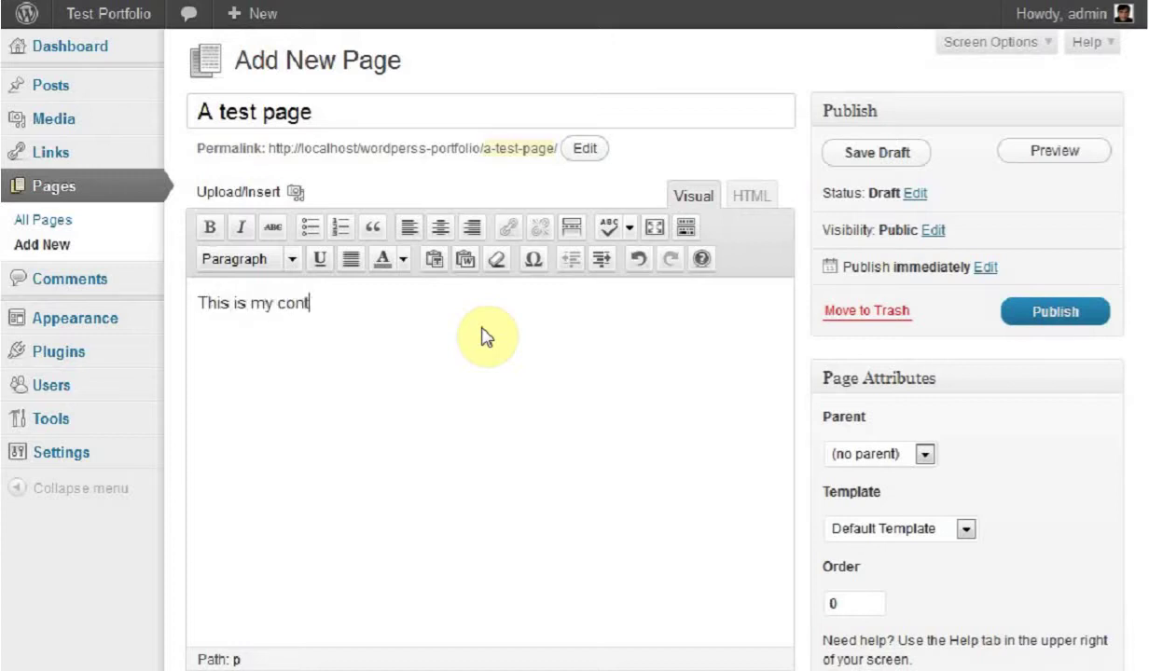
pyautogui.write('ent here.')
pyautogui.press('Return')
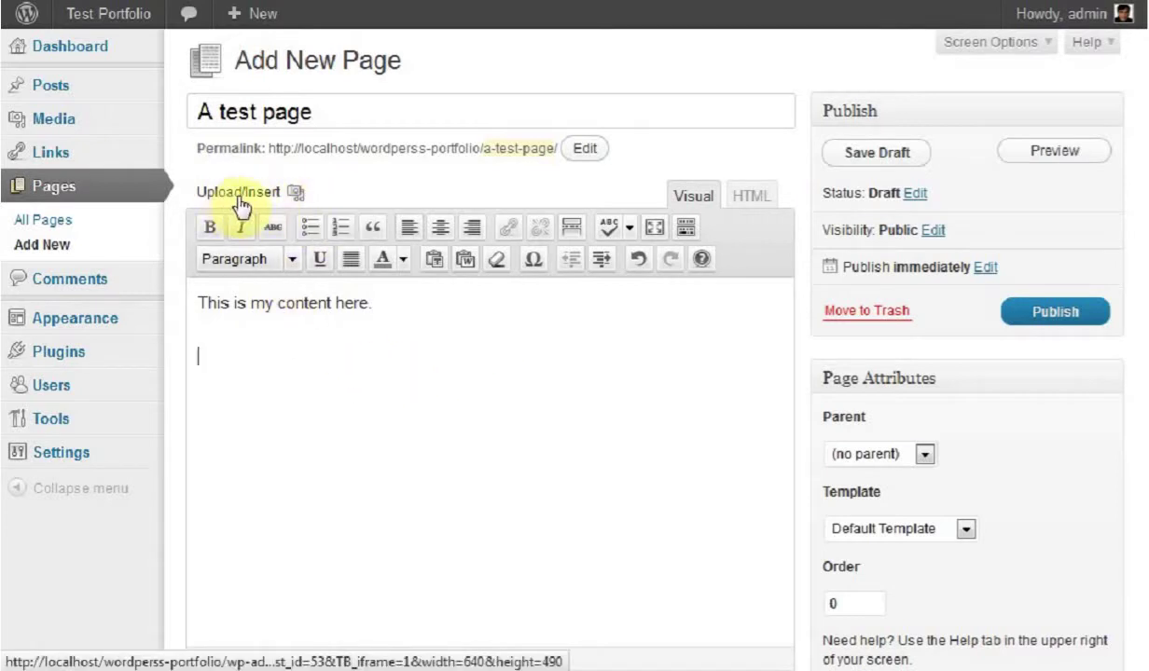
# Step: Upload blackberry-logo.jpg from the Pictures library through the Add Media window
pyautogui.click(289, 191)
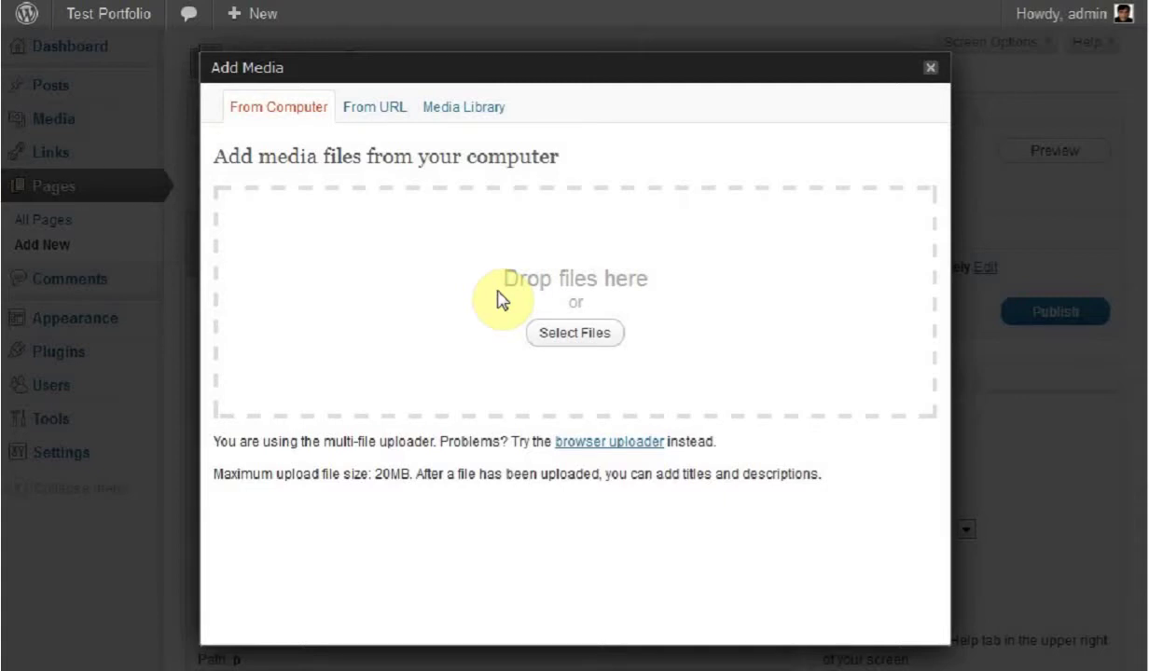
pyautogui.click(594, 341)
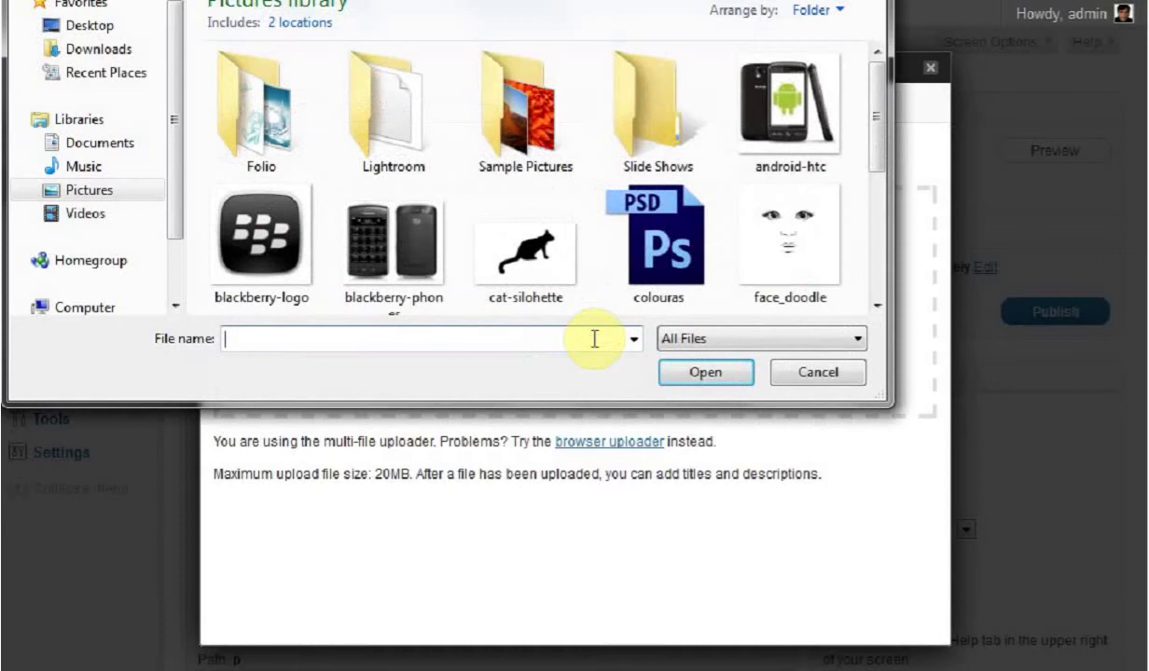
pyautogui.click(265, 234)
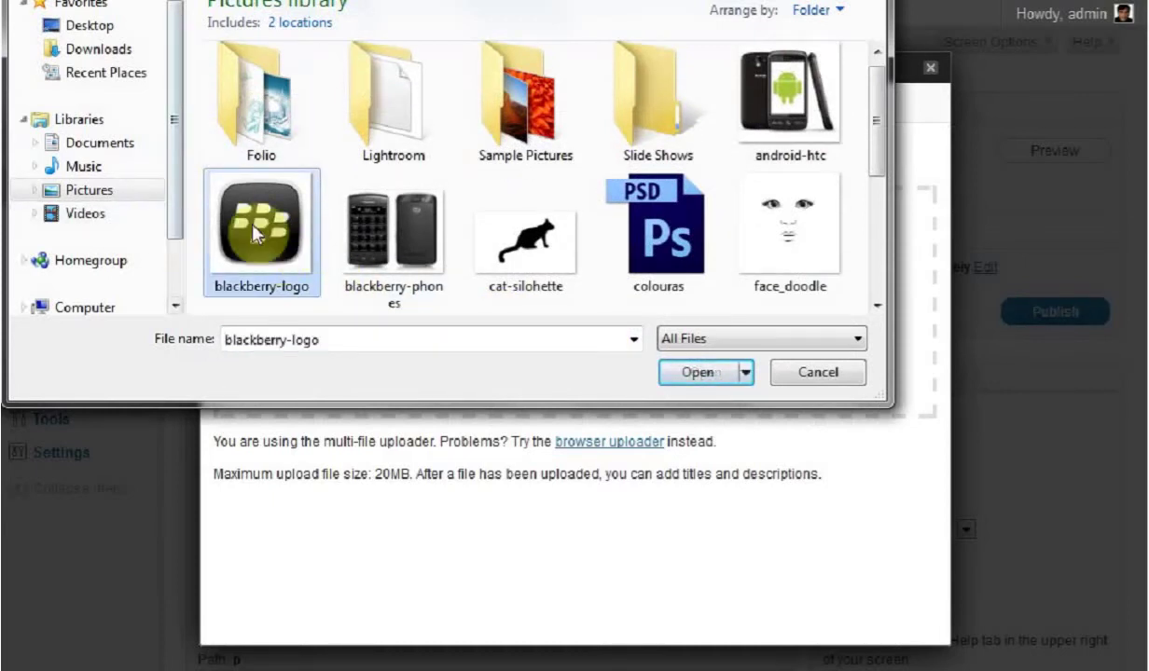
pyautogui.click(687, 373)
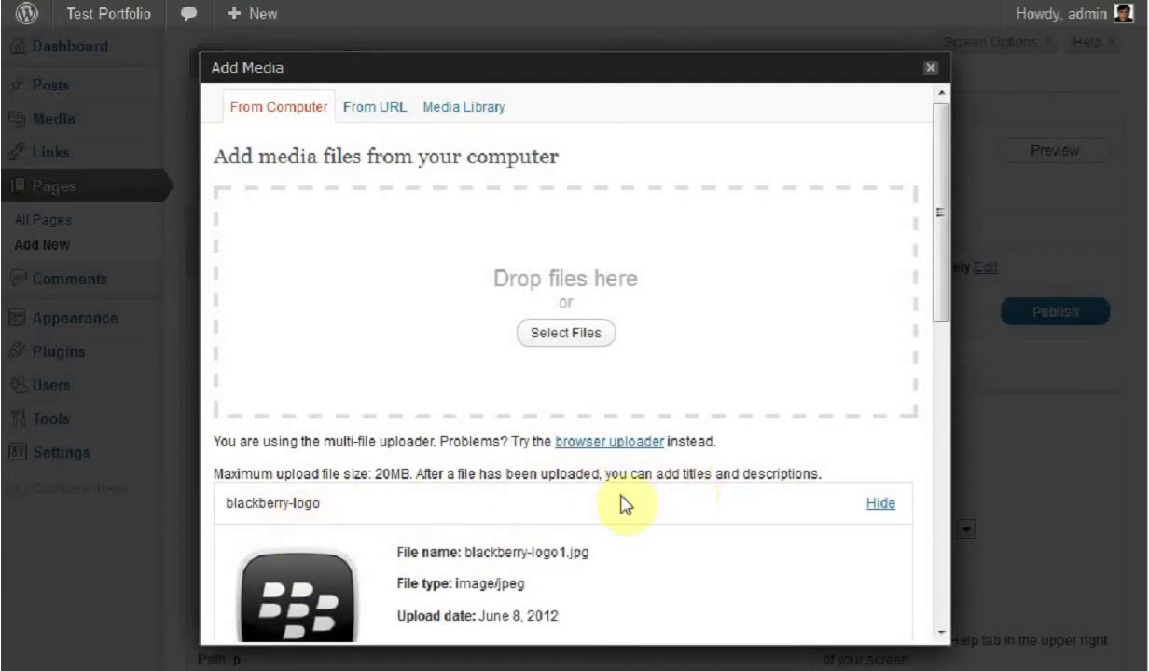
# Step: Insert the blackberry-logo image at Full Size with Link URL set to None
pyautogui.moveTo(941, 226); pyautogui.dragTo(938, 351)
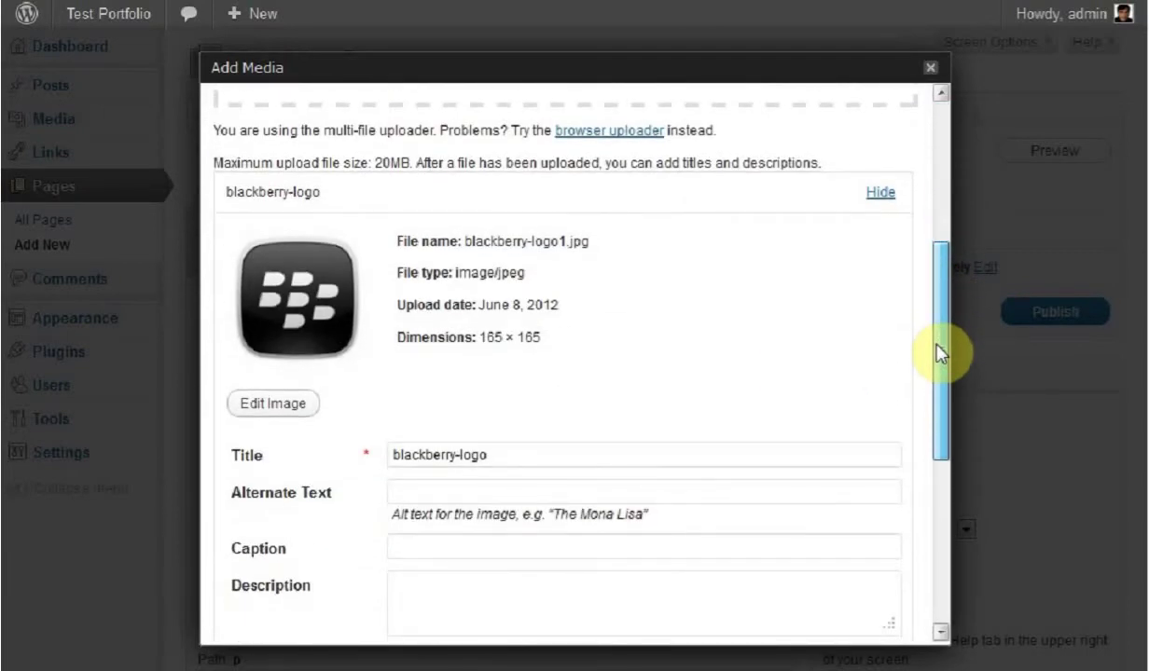
pyautogui.moveTo(938, 352); pyautogui.dragTo(949, 392)
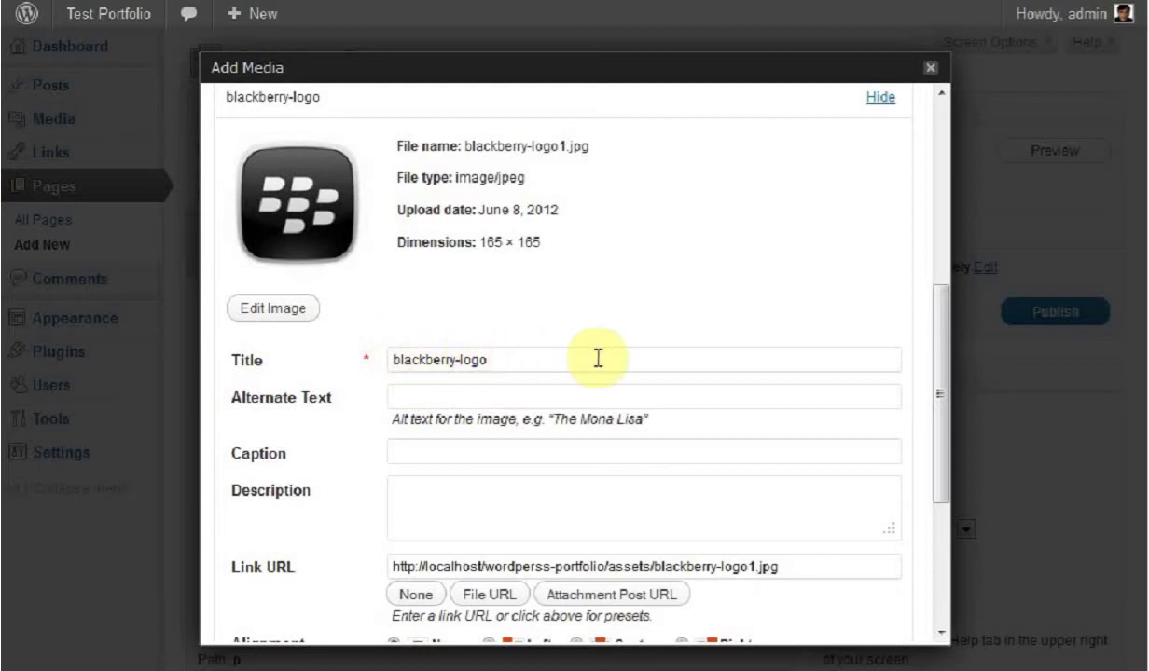
pyautogui.moveTo(934, 320); pyautogui.dragTo(936, 513)
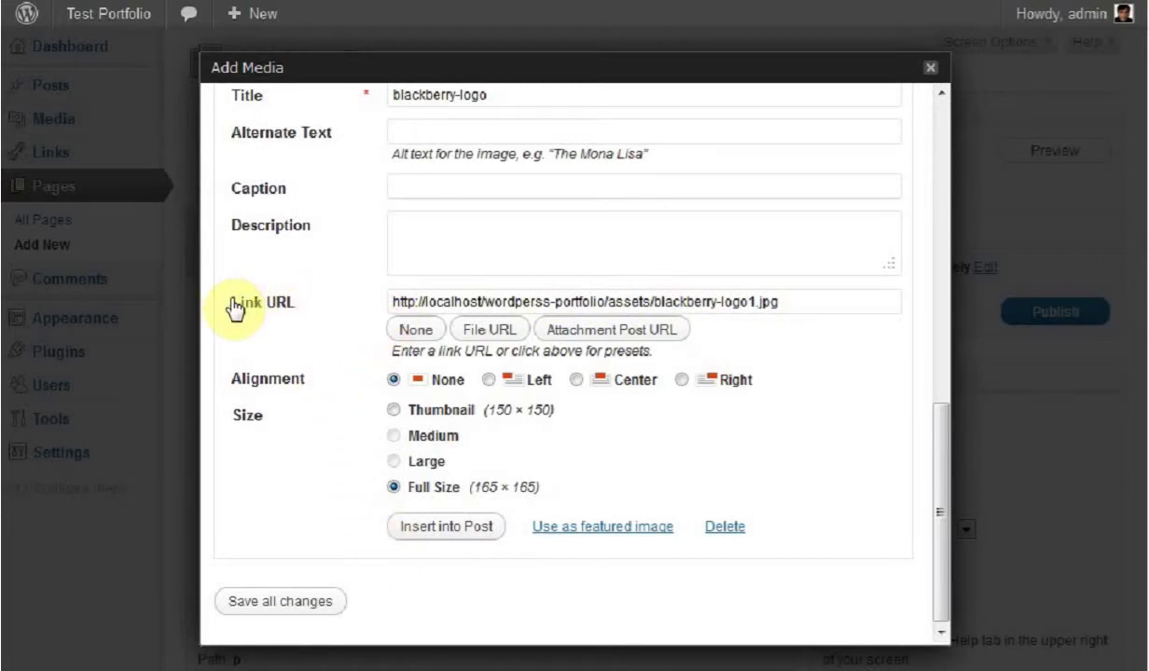
pyautogui.click(415, 331)
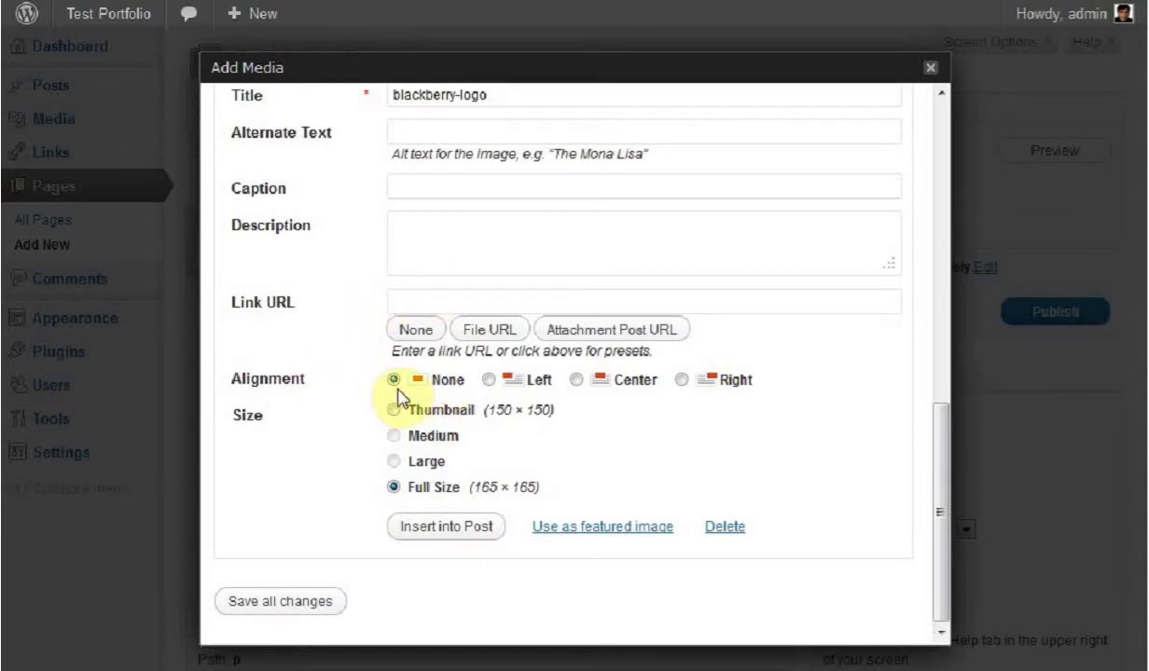
pyautogui.click(447, 528)
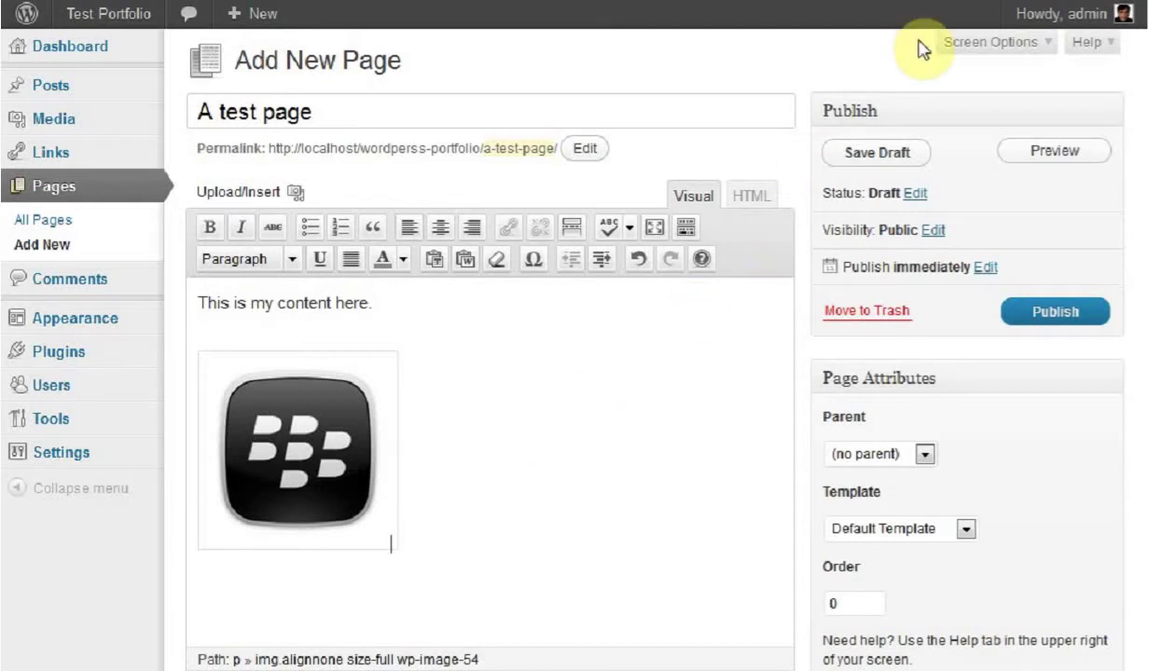
# Step: Show the Discussion box via Screen Options and untick Allow comments for the page
pyautogui.click(1014, 46)
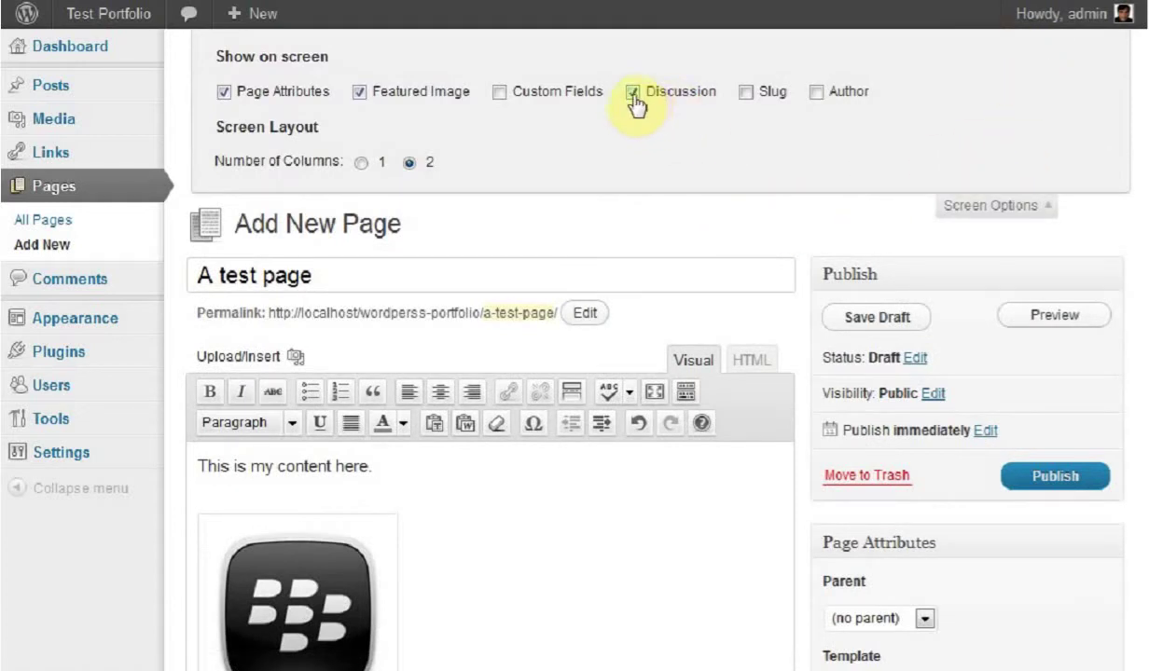
pyautogui.click(1015, 214)
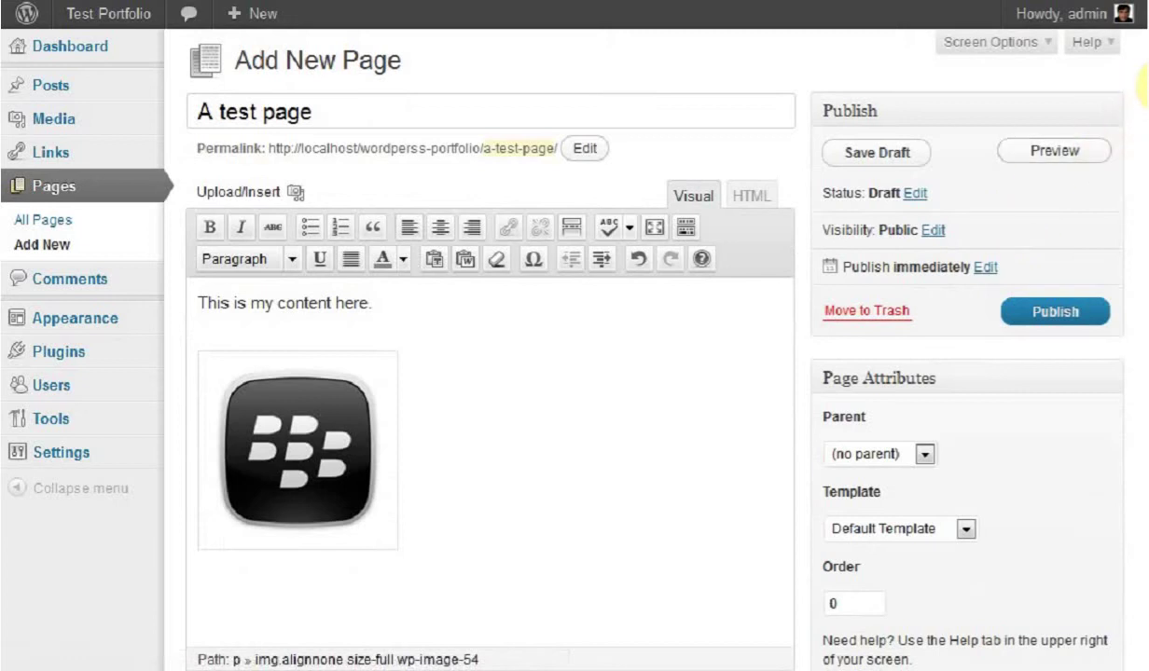
pyautogui.moveTo(1143, 89); pyautogui.dragTo(1143, 280)
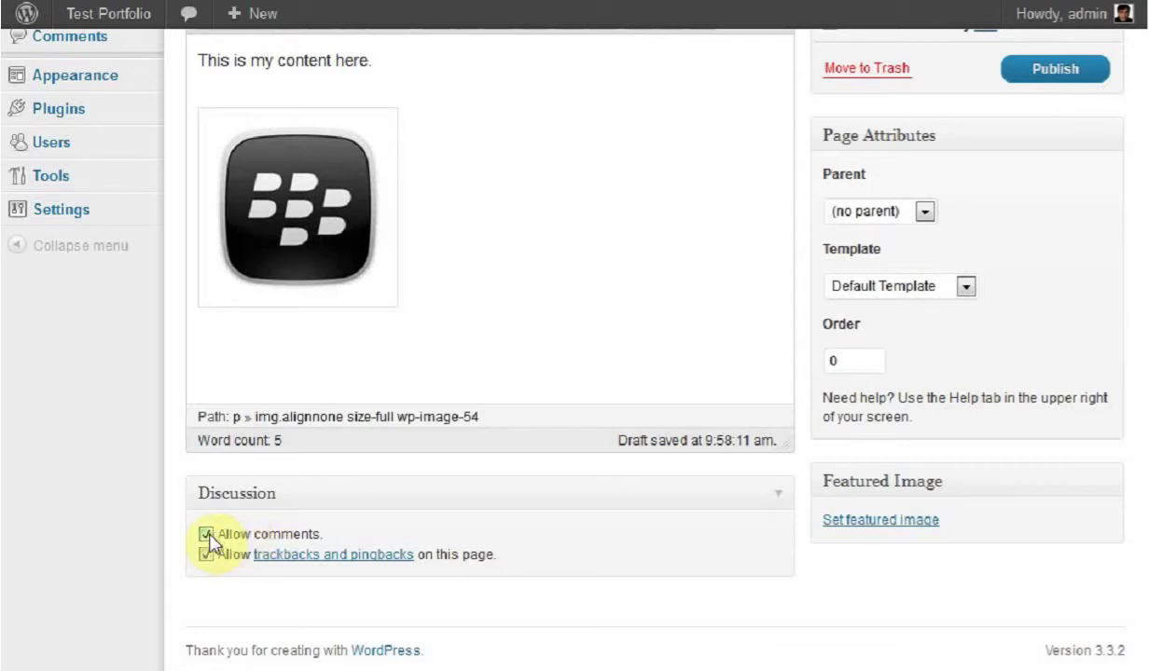
pyautogui.click(206, 534)
pyautogui.scroll(1, 1139, 378)
pyautogui.scroll(4, 1141, 382)
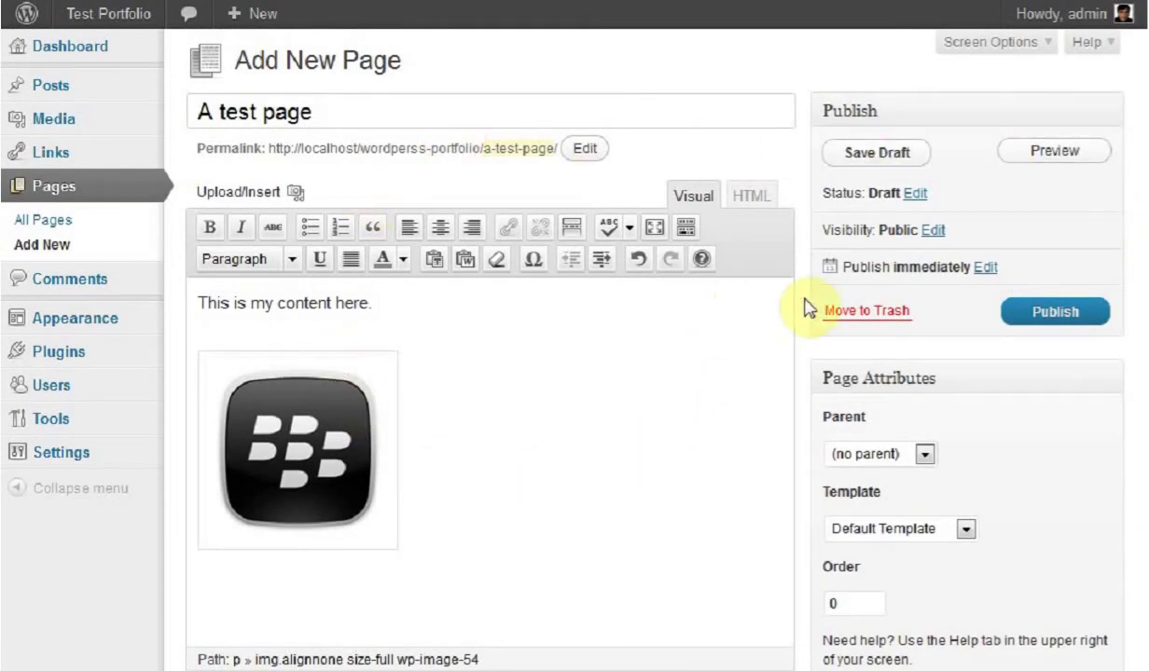
# Step: Publish the page and open its View page link in a new browser tab
pyautogui.click(1069, 320)
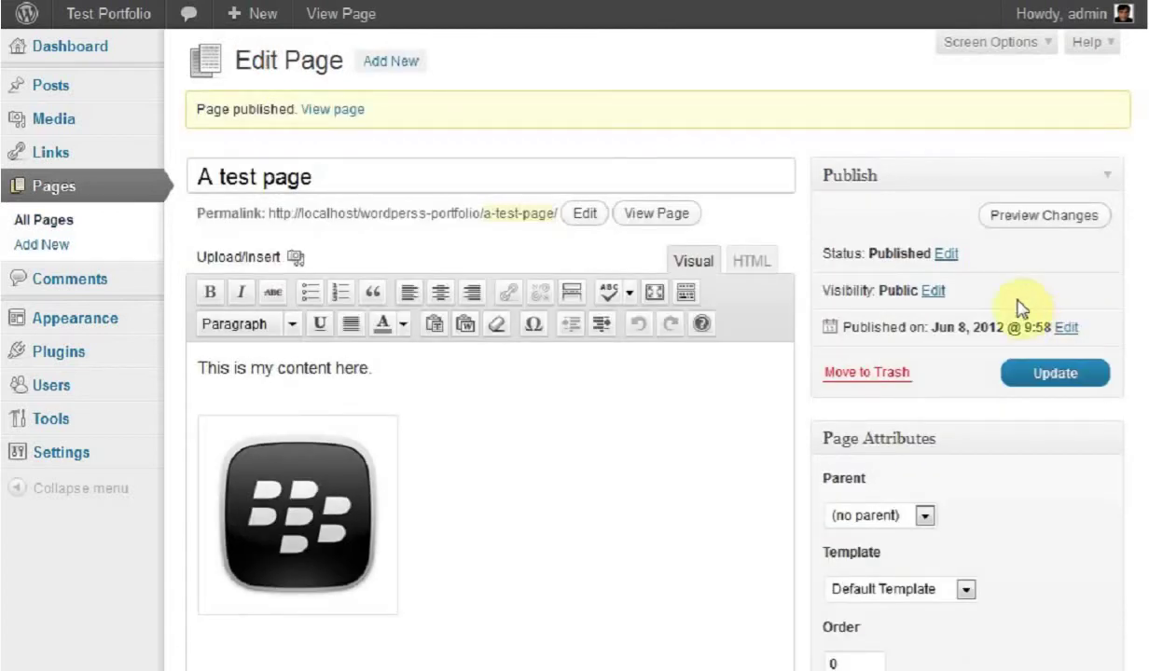
pyautogui.click(347, 108)
pyautogui.rightClick(349, 111)
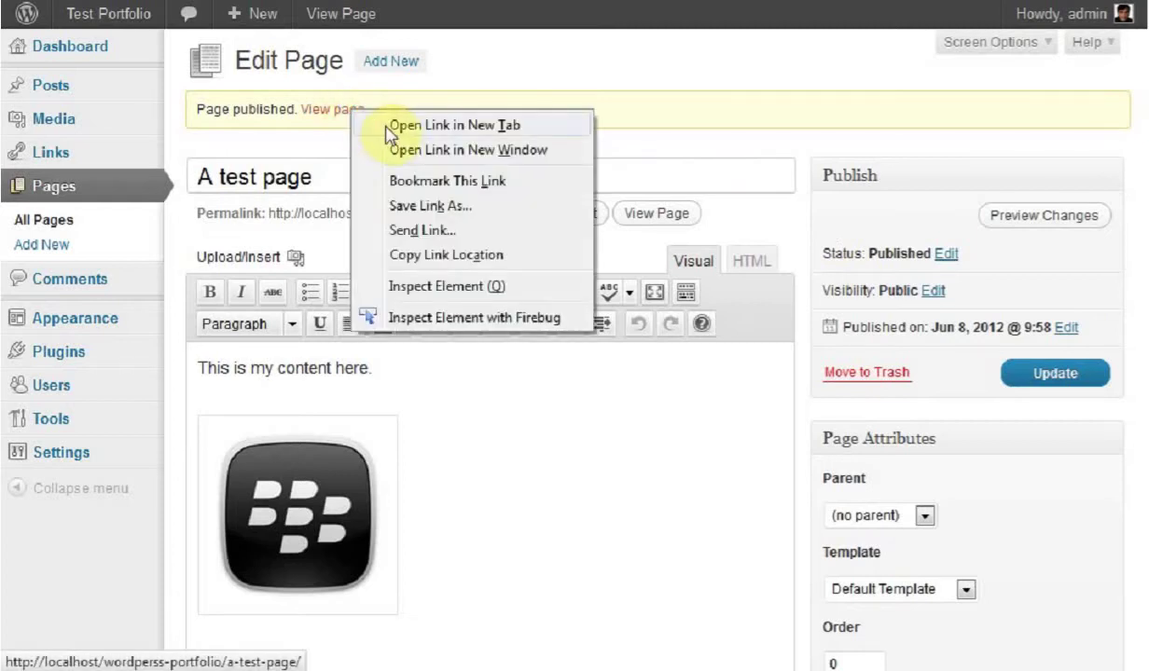
pyautogui.click(438, 125)
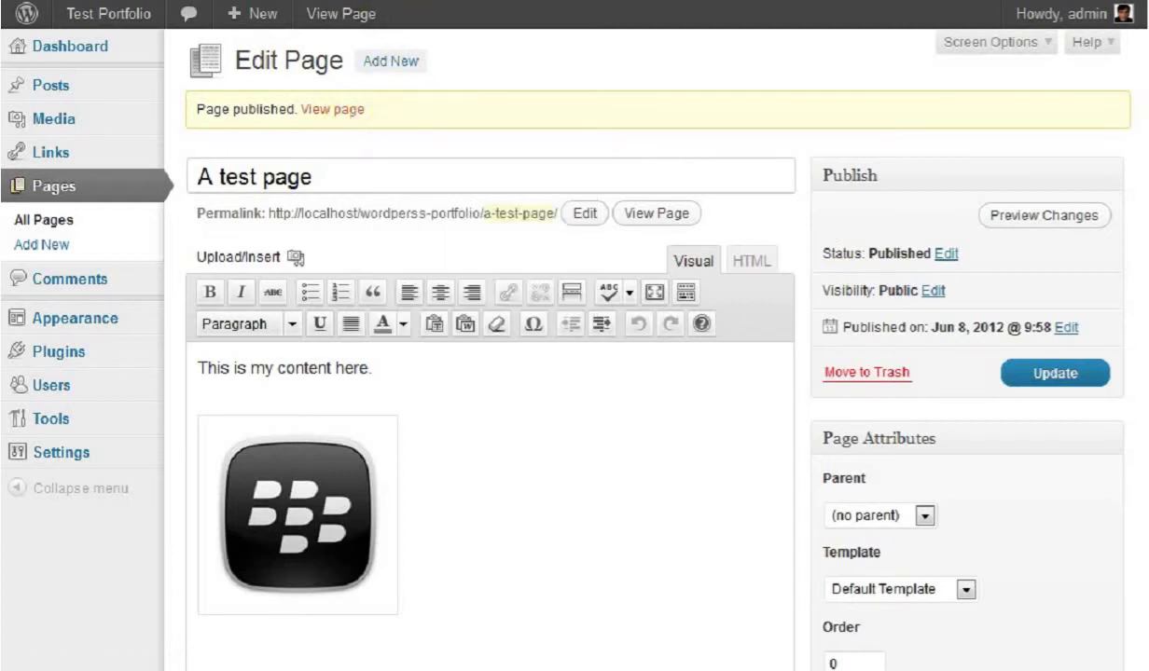
# Step: Switch to the live site tab and open A test page from the site navigation to review it
pyautogui.hotkey('ctrl', 'Tab')
pyautogui.moveTo(1130, 31); pyautogui.dragTo(1143, 384)
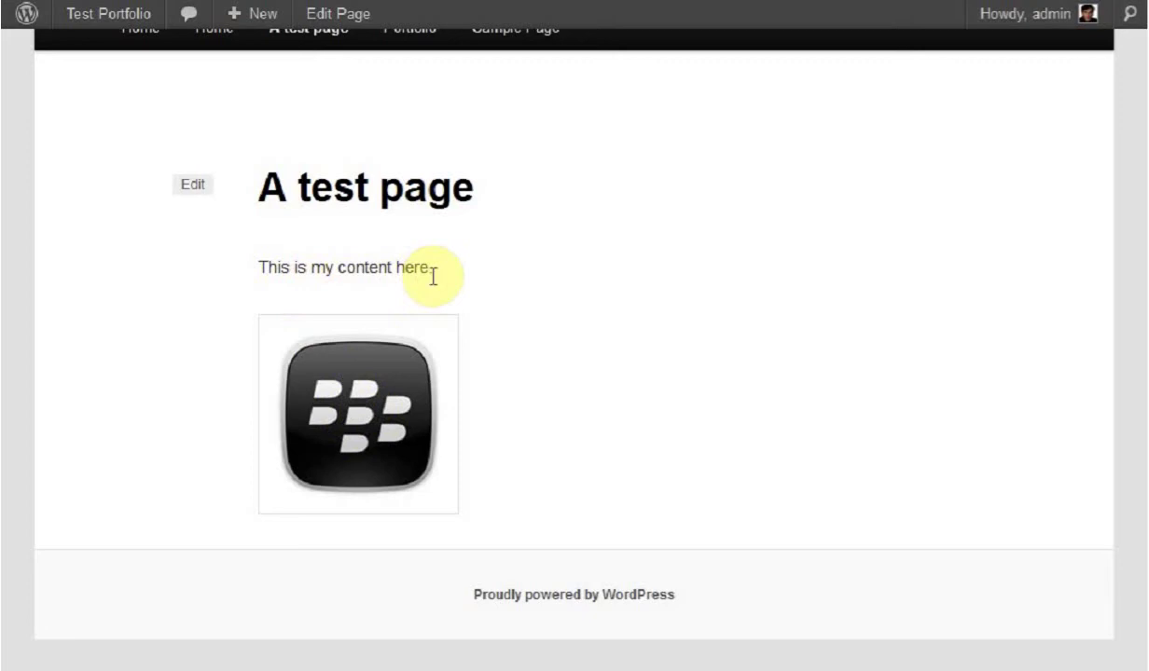
pyautogui.moveTo(1145, 382); pyautogui.dragTo(1136, 249)
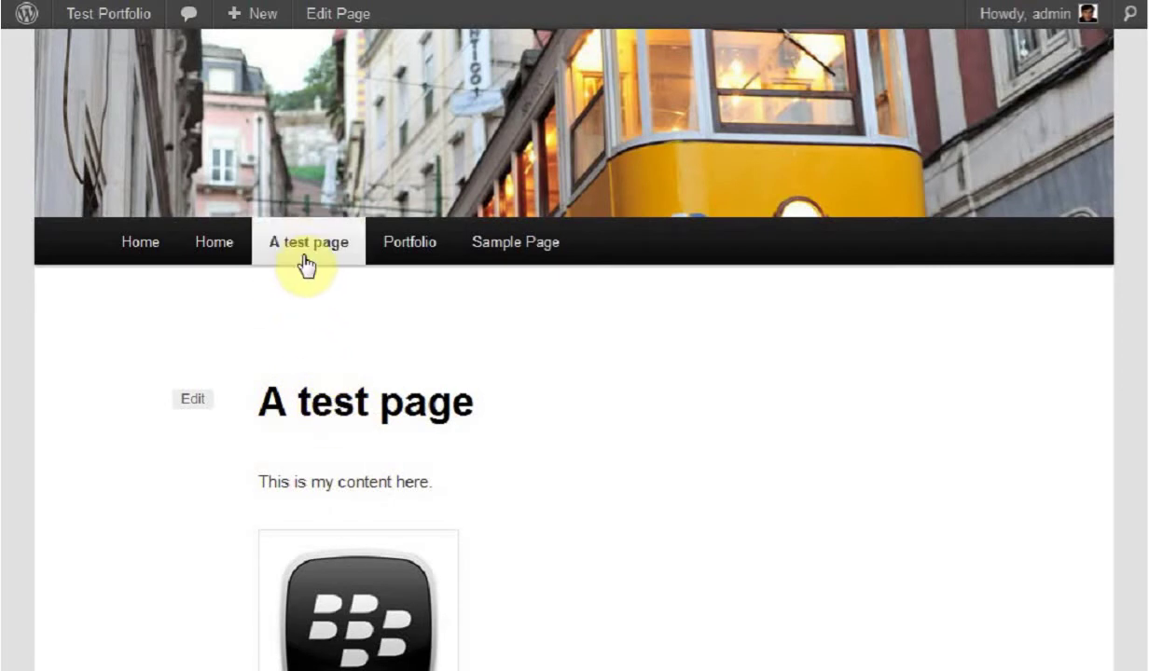
pyautogui.click(340, 254)
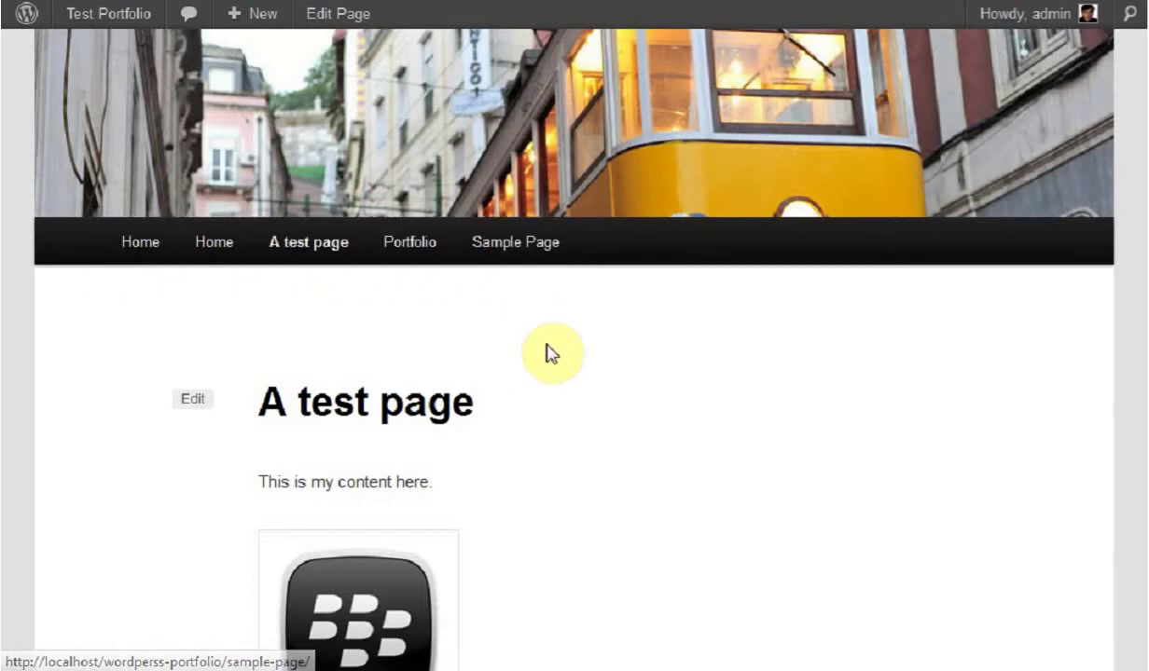
pyautogui.scroll(4, 552, 354)
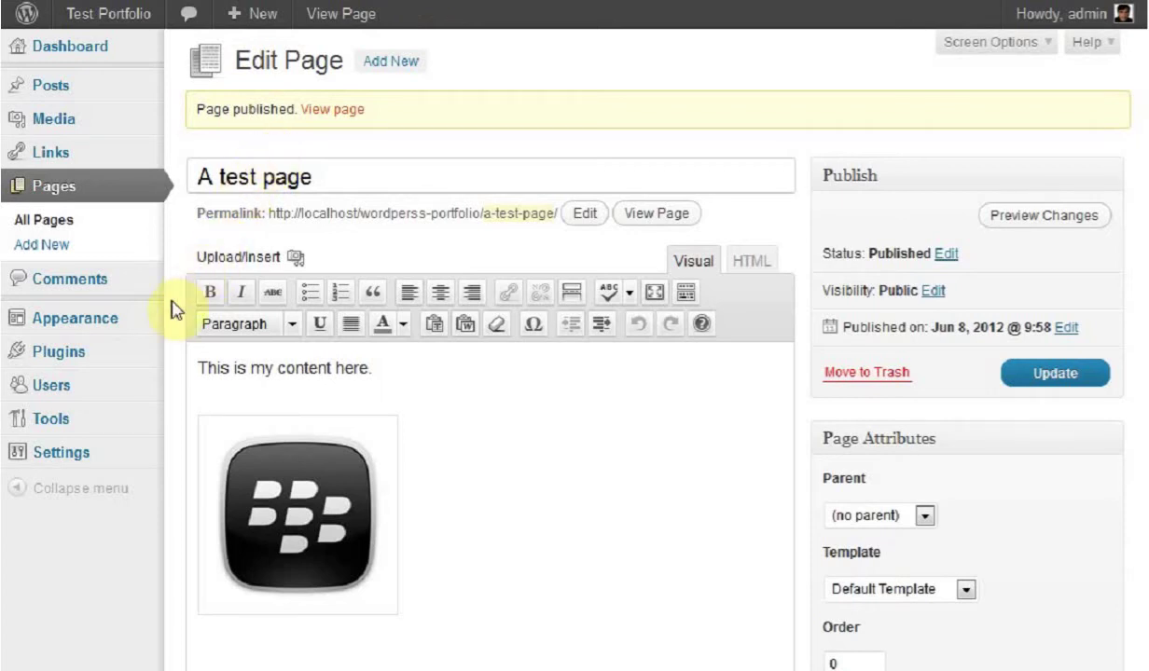
# Step: Open Appearance in the admin sidebar to reach the Manage Themes screen
pyautogui.moveTo(96, 331)
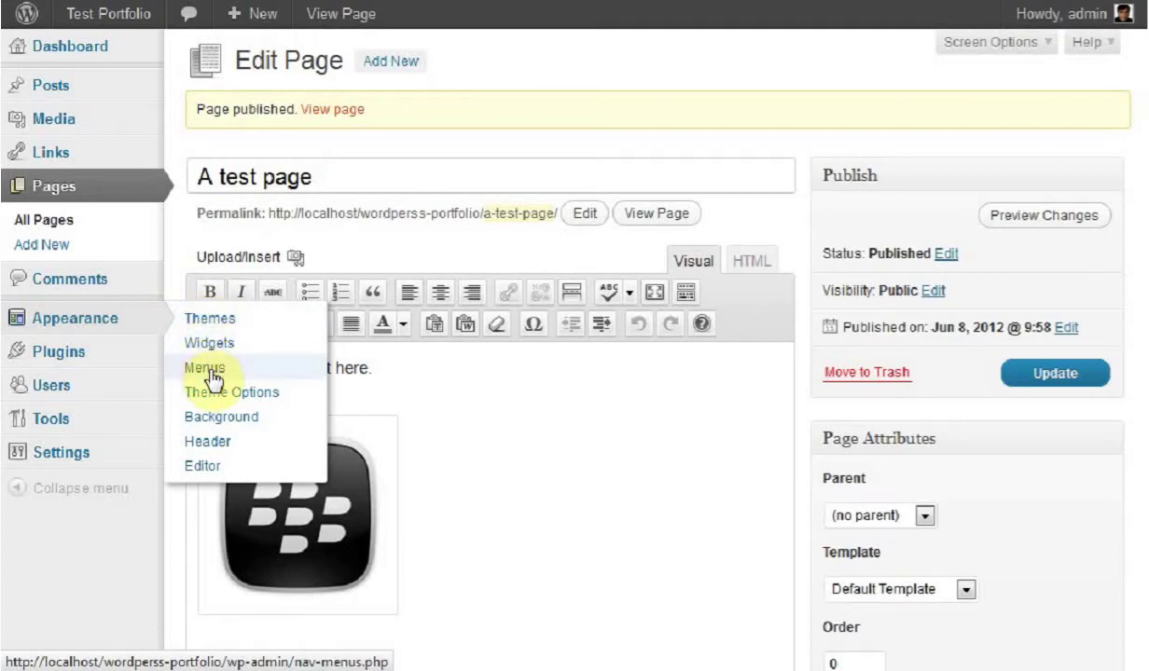
pyautogui.click(91, 319)
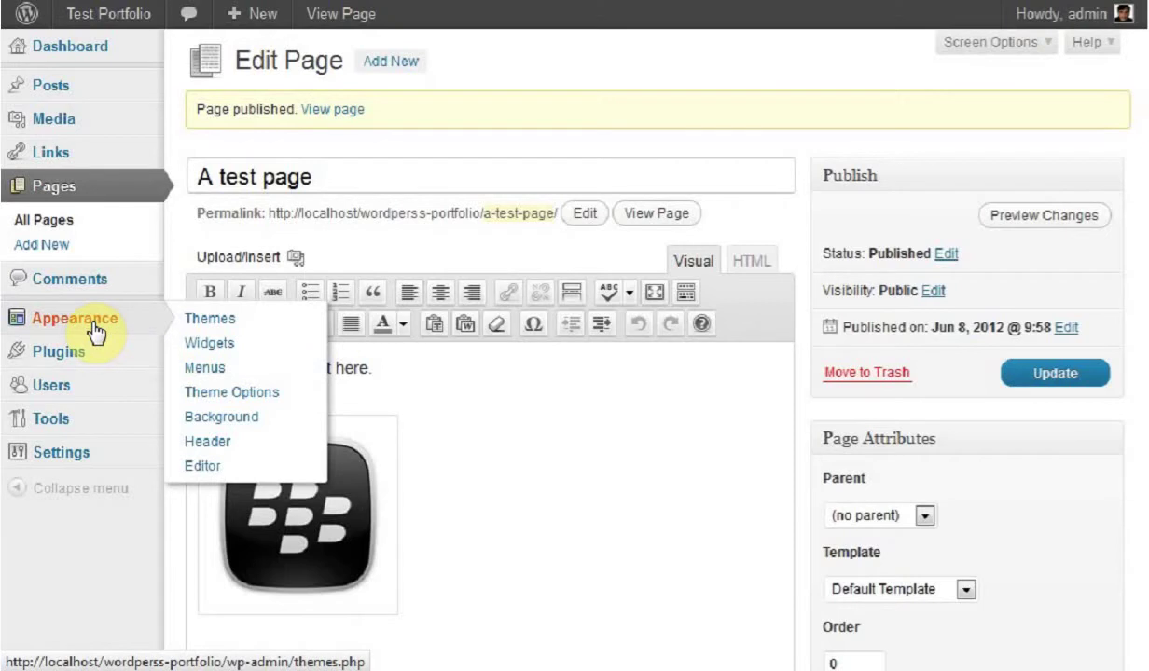
pyautogui.click(94, 328)
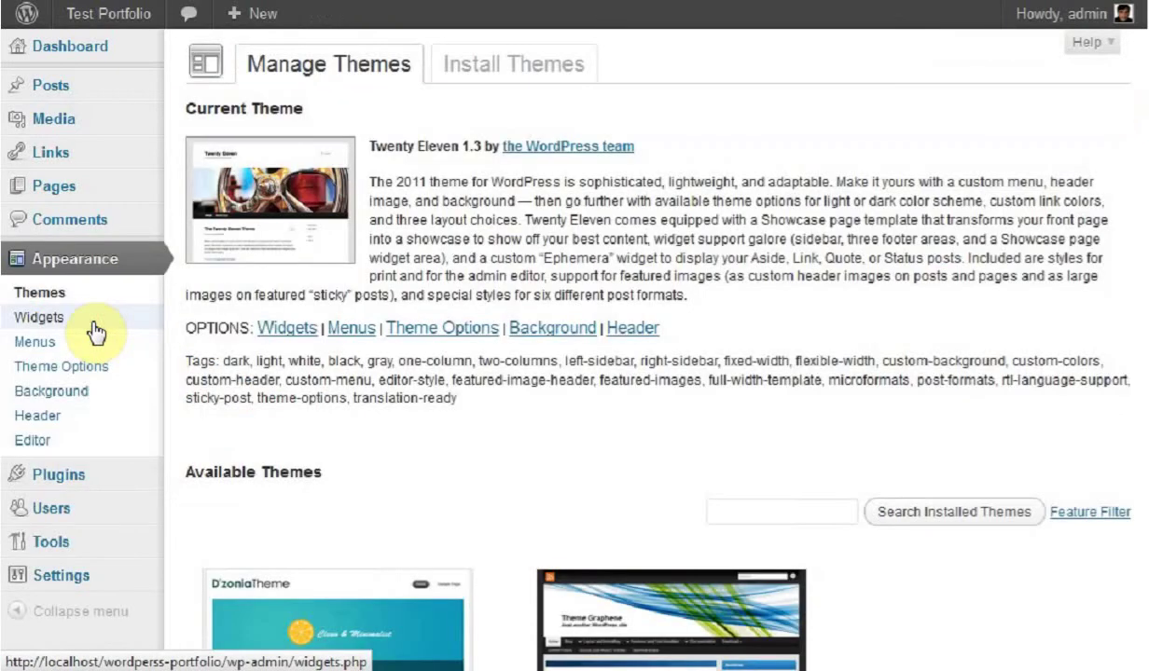
# Step: Open the Menus editor and begin a new blank menu
pyautogui.click(38, 350)
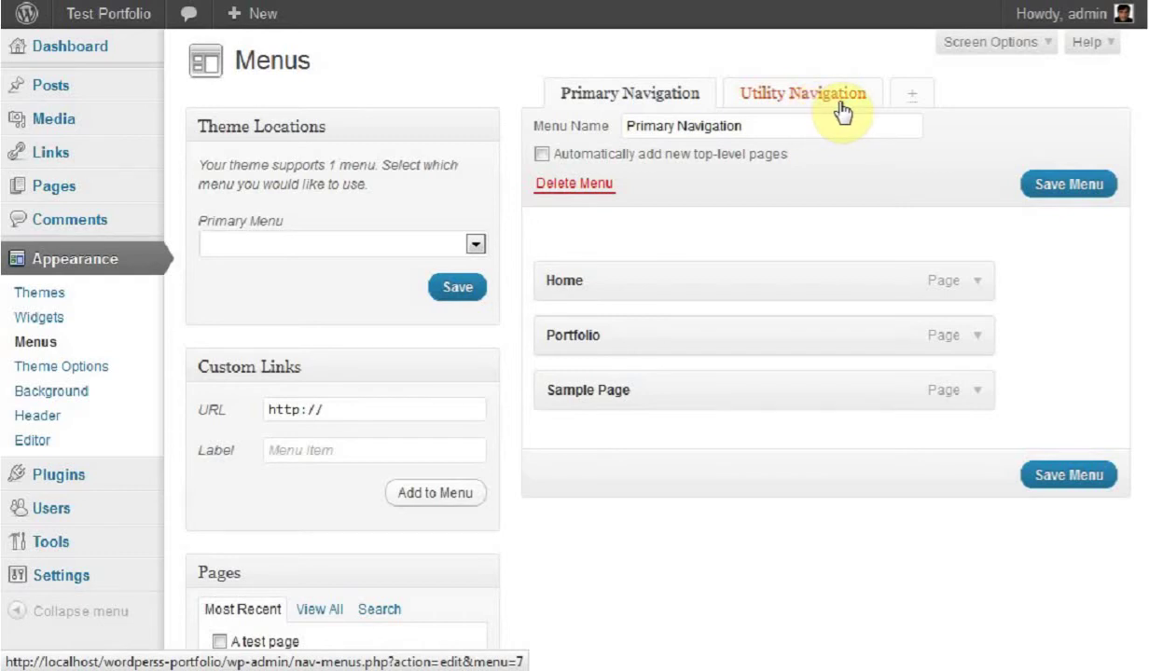
pyautogui.click(913, 95)
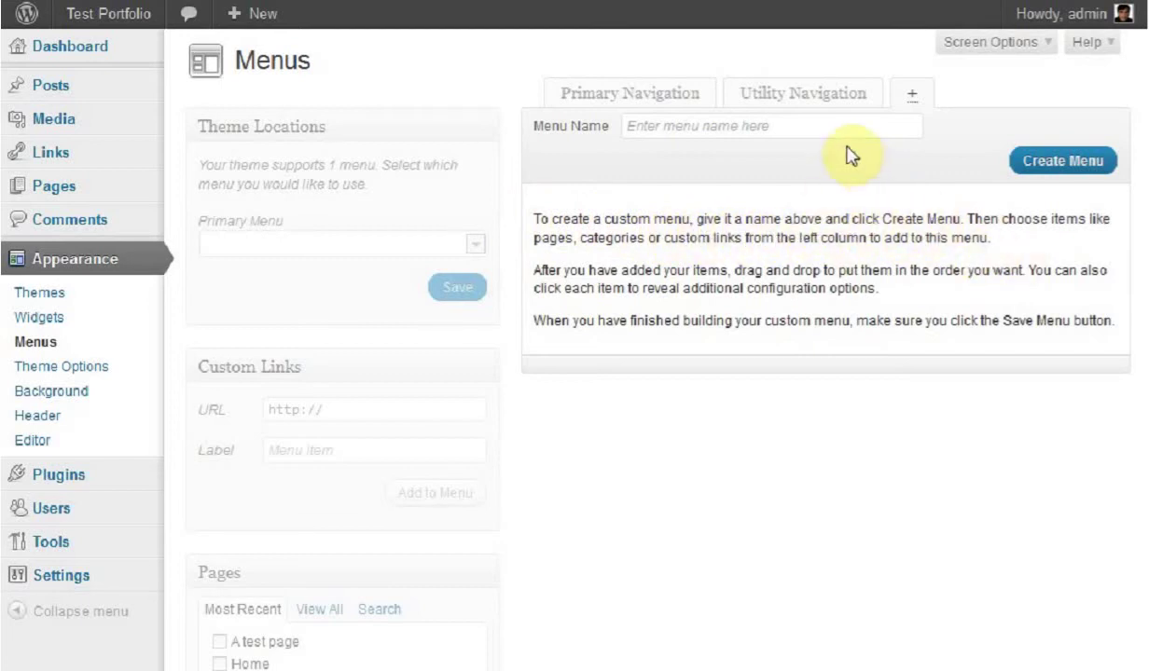
# Step: Create a new menu named 'My New Menu'
pyautogui.click(811, 126)
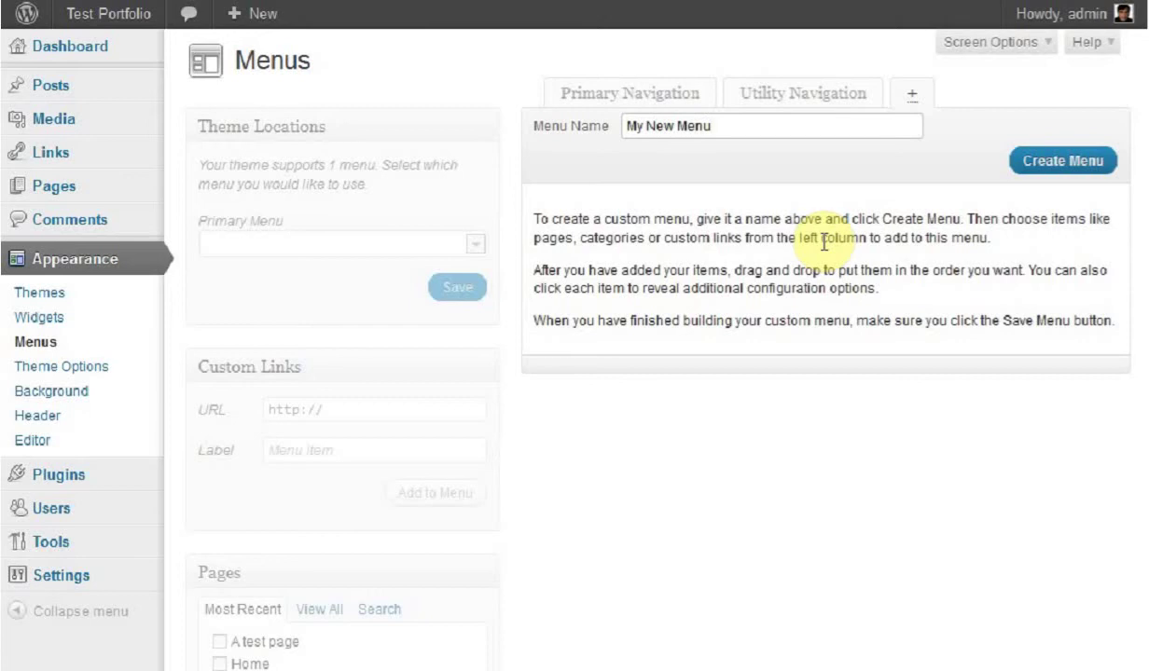
pyautogui.click(1047, 162)
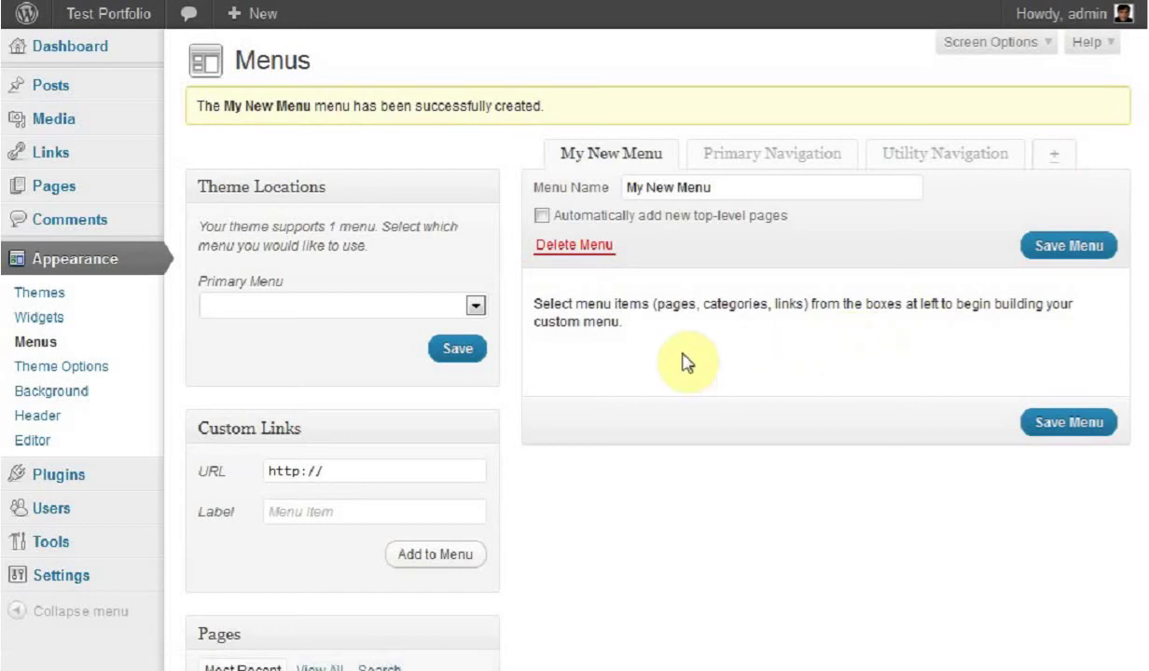
# Step: List all pages and add A test page and Sample Page to My New Menu
pyautogui.scroll(-3, 1142, 151)
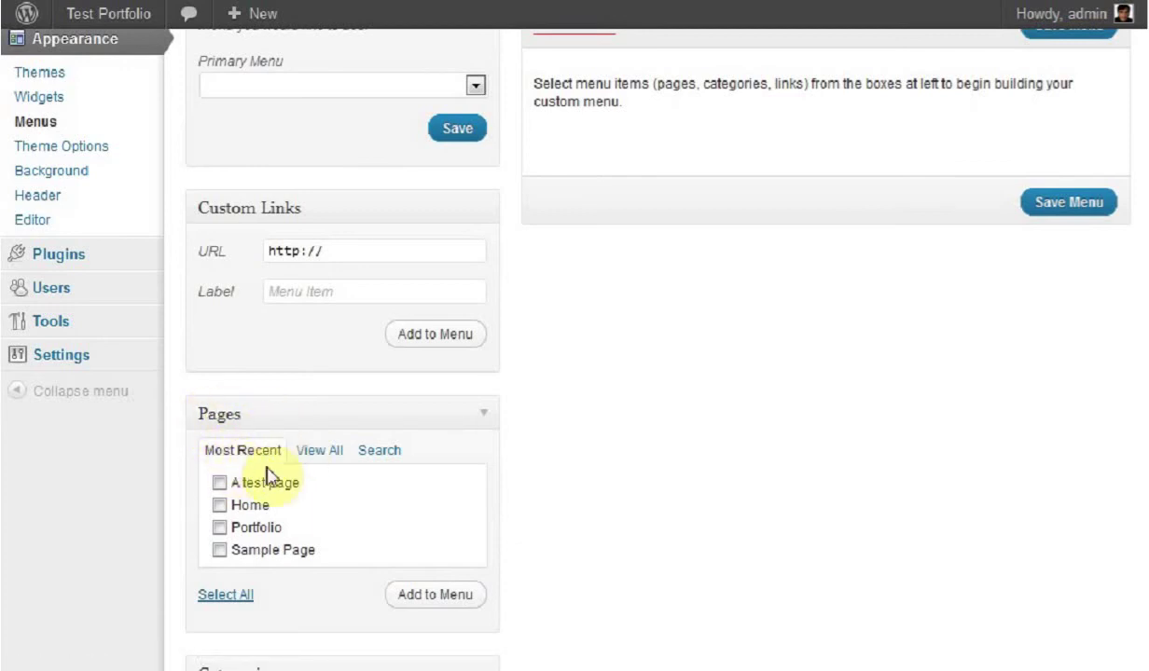
pyautogui.click(320, 452)
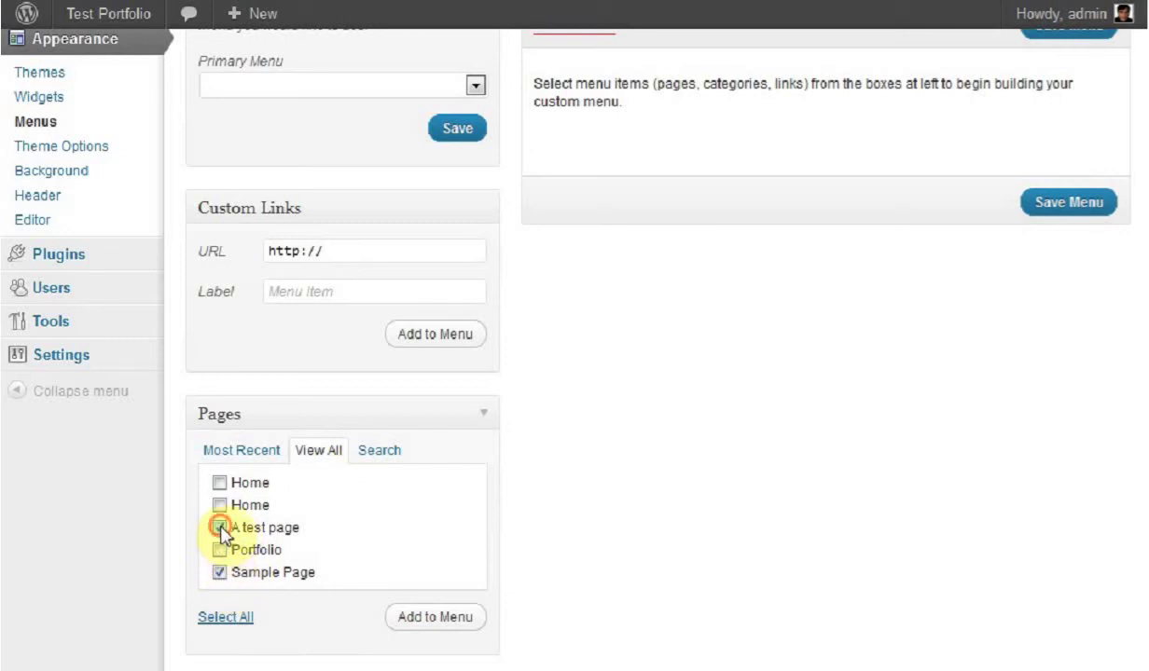
pyautogui.click(424, 617)
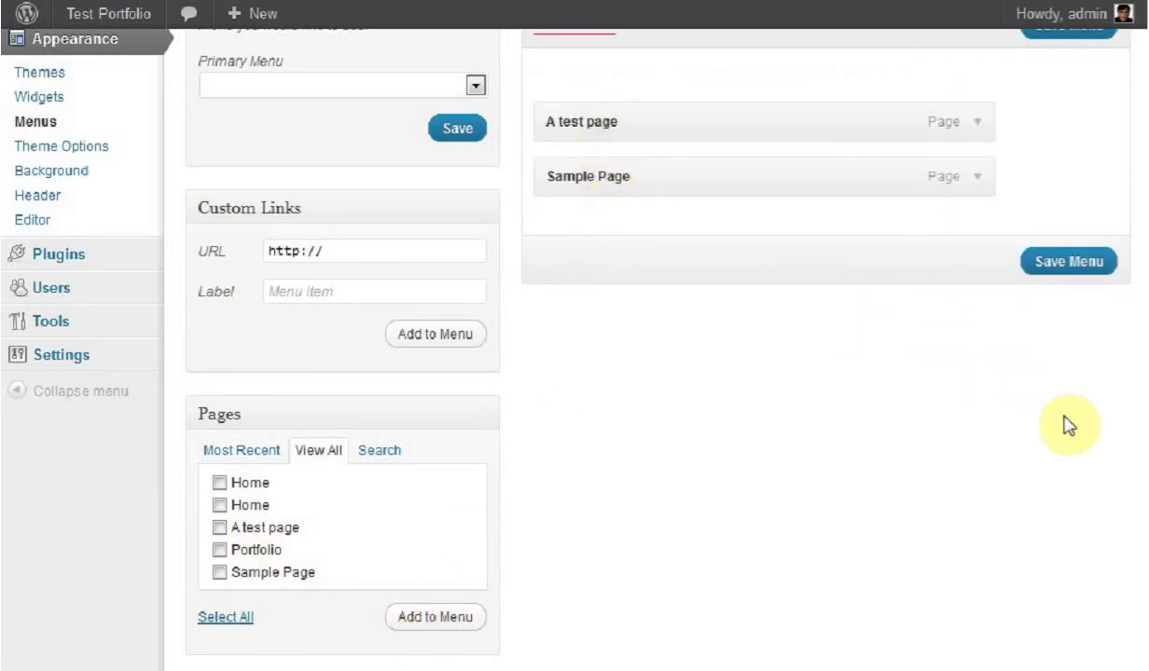
# Step: Move Sample Page above A test page and save My New Menu
pyautogui.scroll(3, 1109, 401)
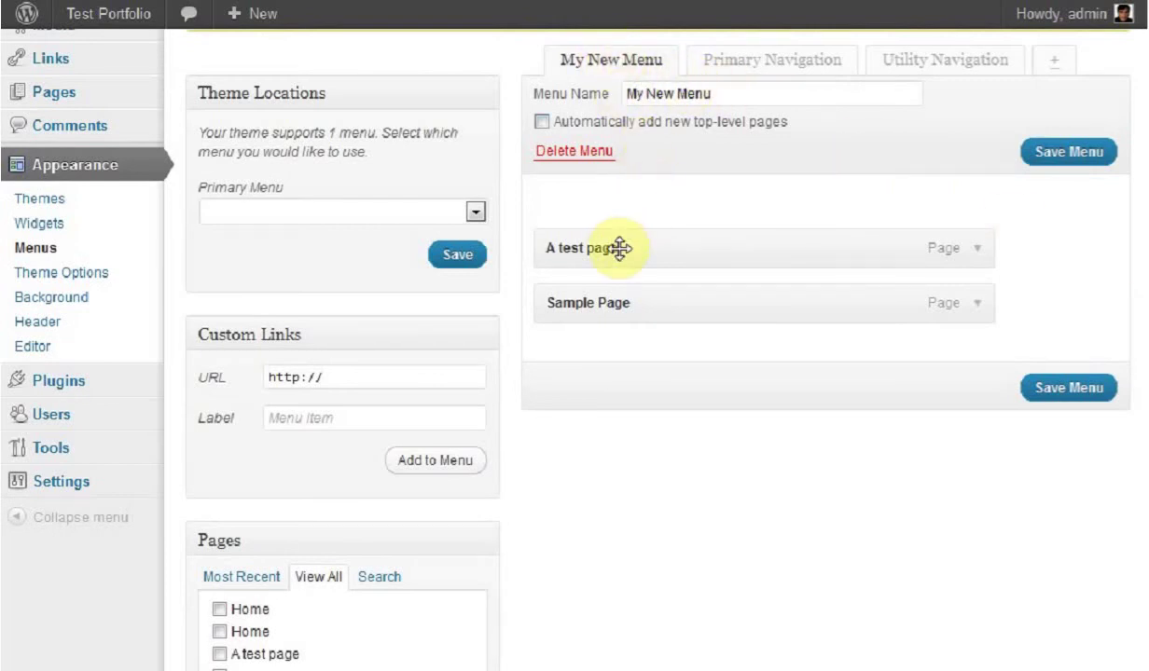
pyautogui.moveTo(619, 306); pyautogui.dragTo(622, 221)
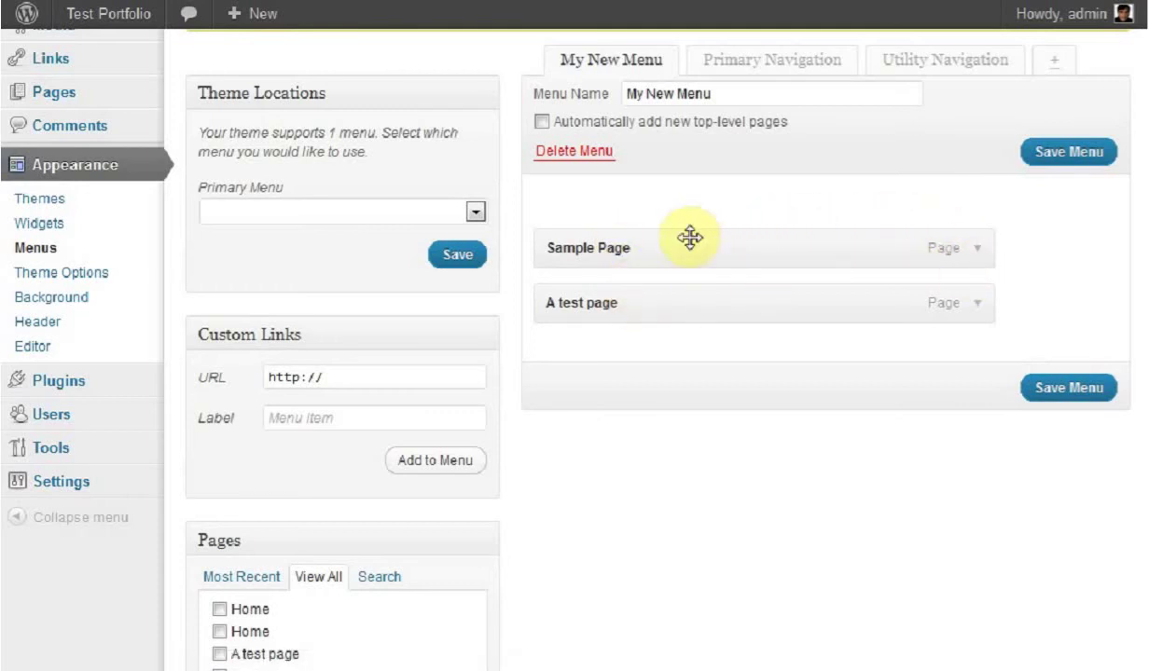
pyautogui.click(1067, 155)
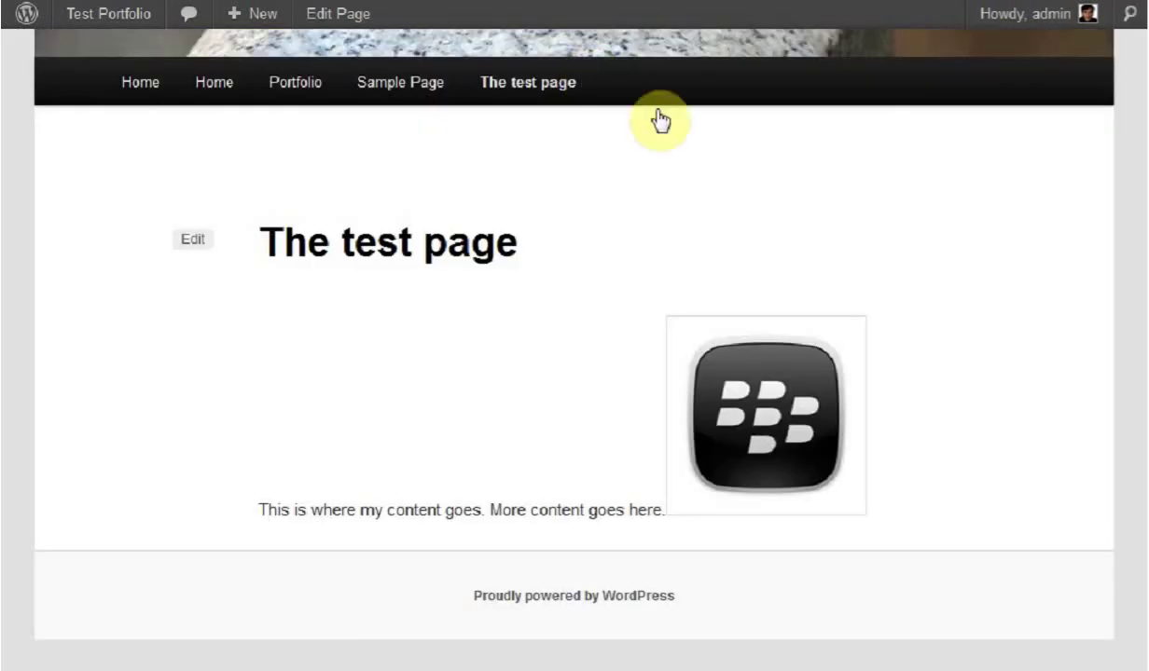
# Step: Check the saved menu on the live site, then return to the Menus screen's theme locations
pyautogui.moveTo(1146, 384); pyautogui.dragTo(1132, 121)
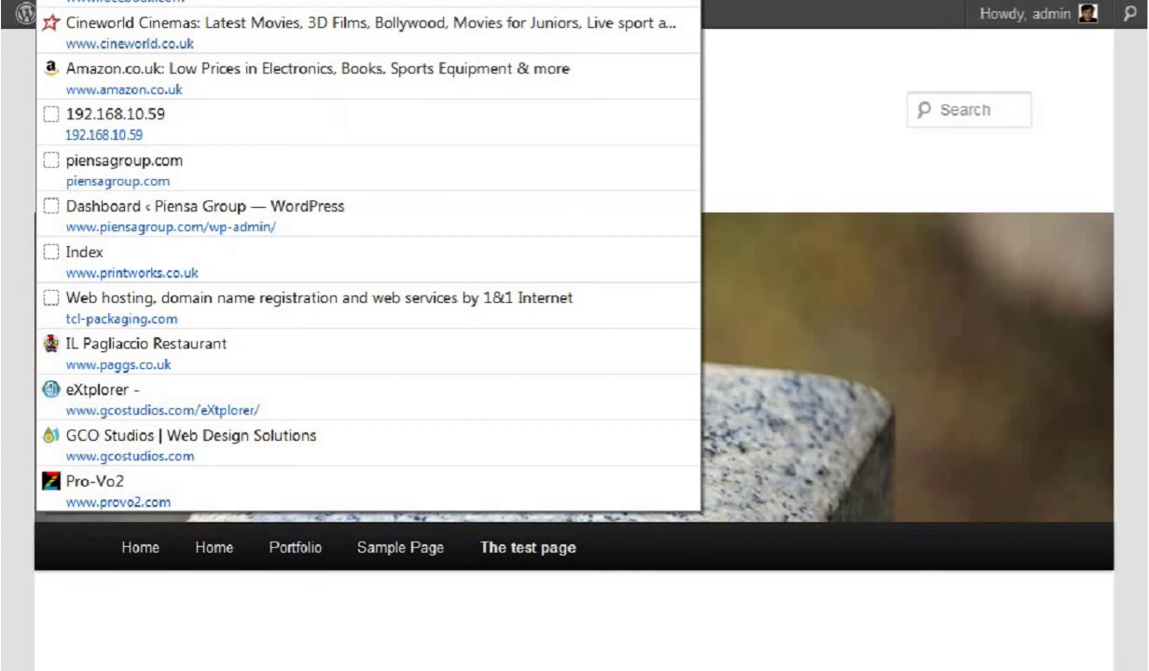
pyautogui.press('Return')
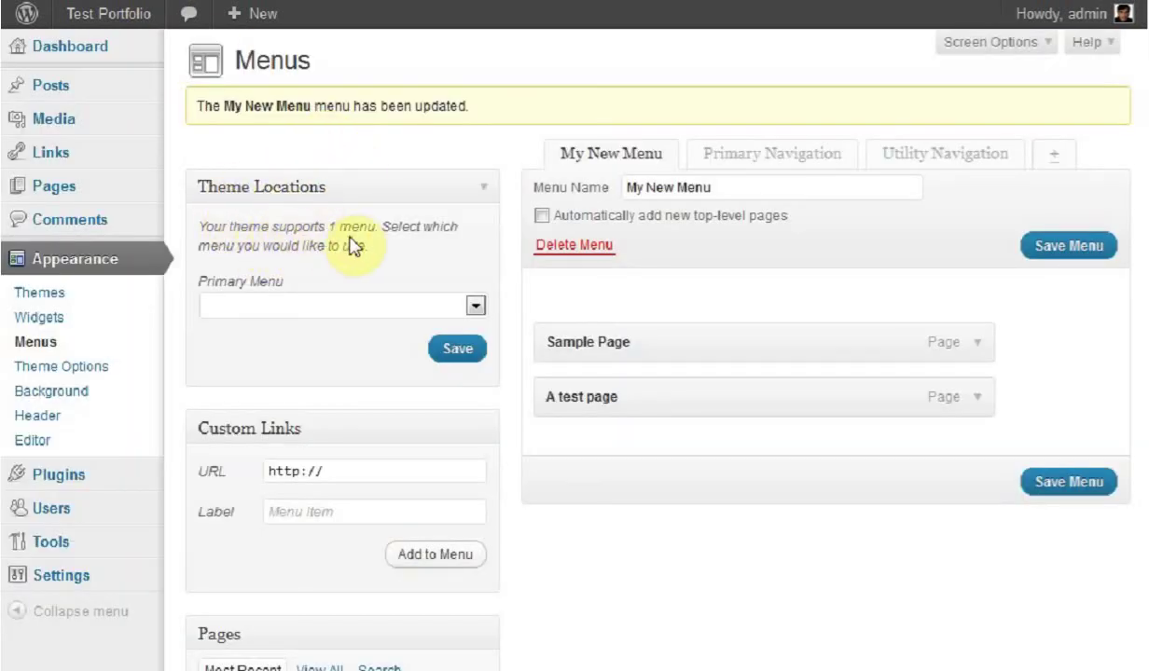
pyautogui.click(472, 308)
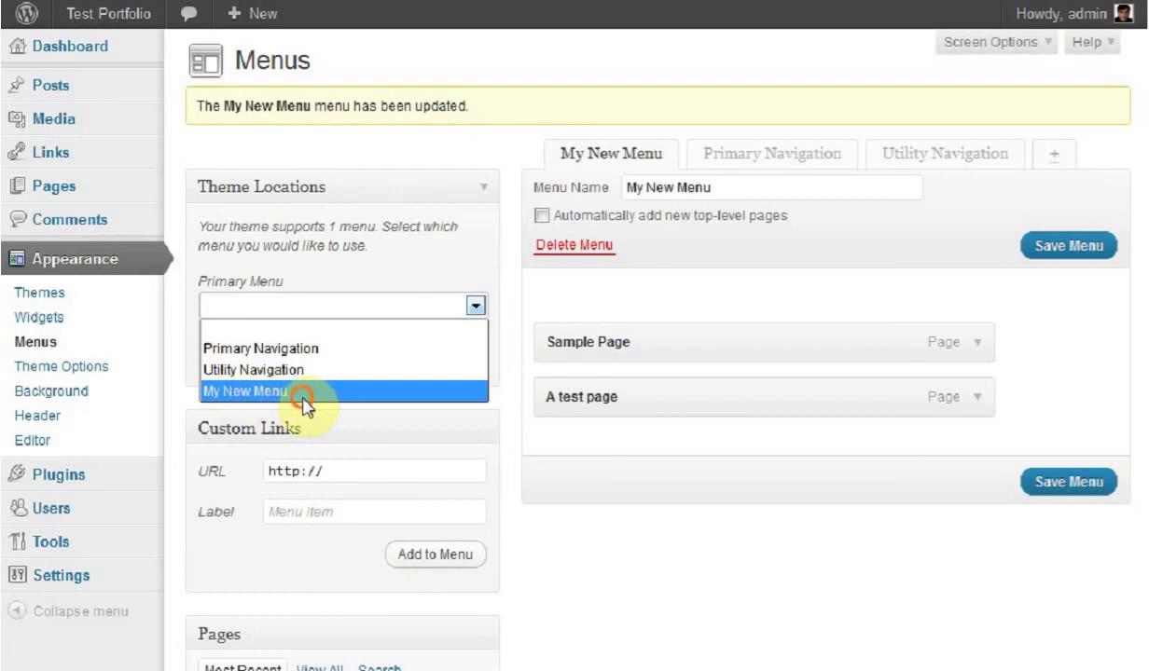
# Step: Assign My New Menu as the Primary Menu, save, reload the site and open A test page
pyautogui.click(302, 399)
pyautogui.click(456, 349)
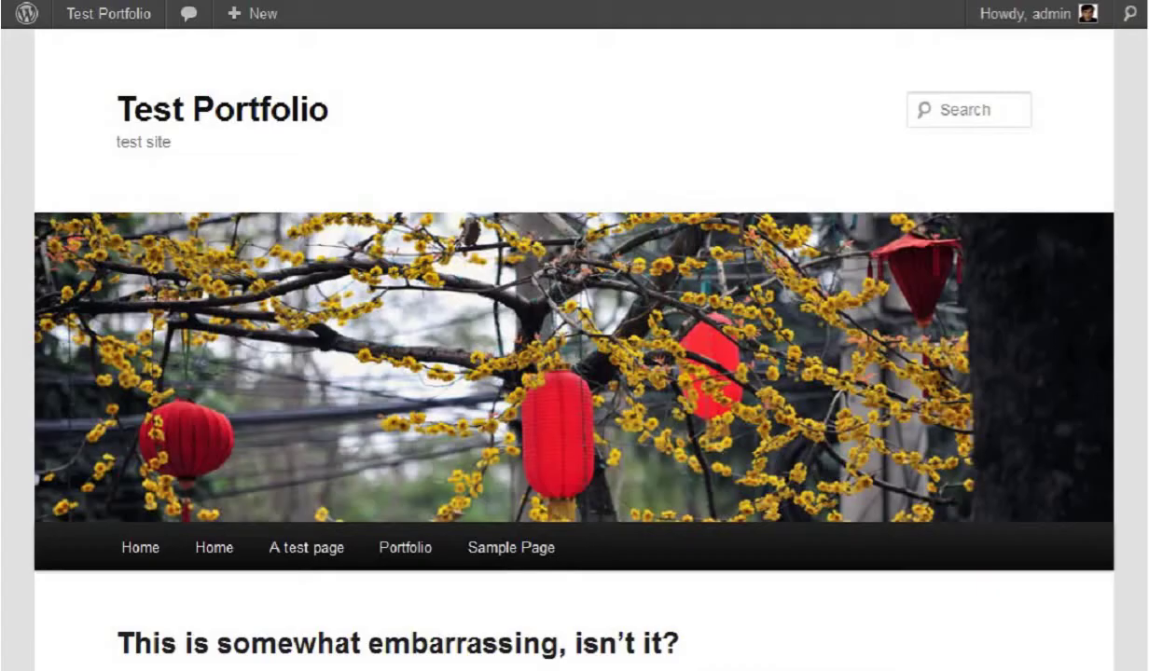
pyautogui.press('F5')
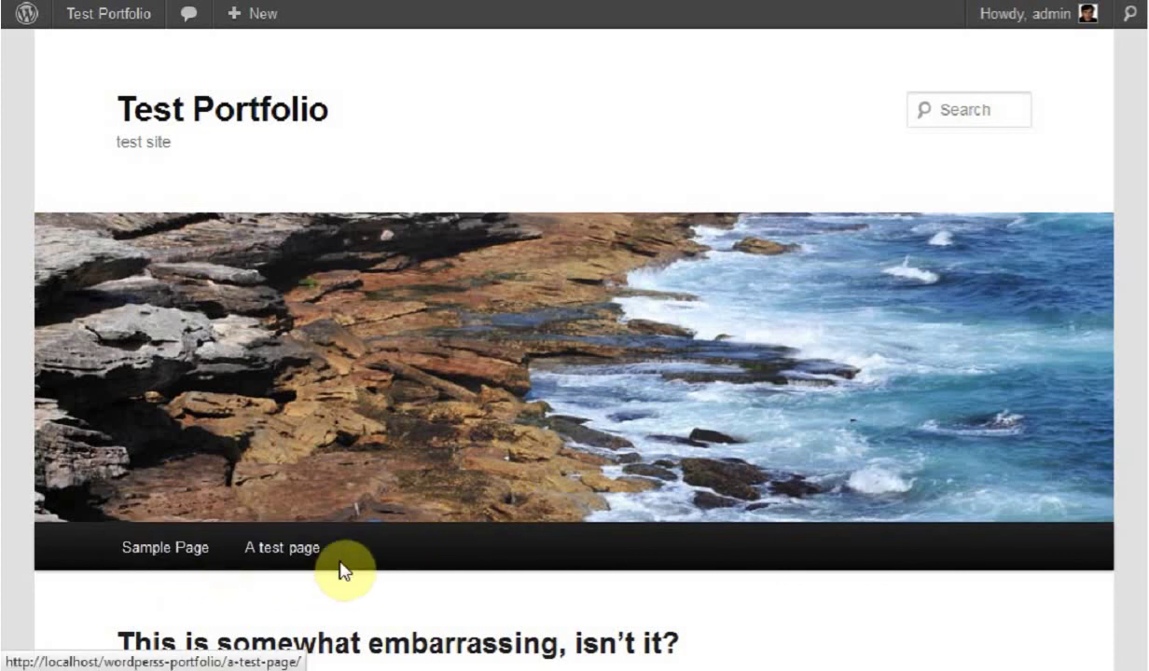
pyautogui.click(289, 552)
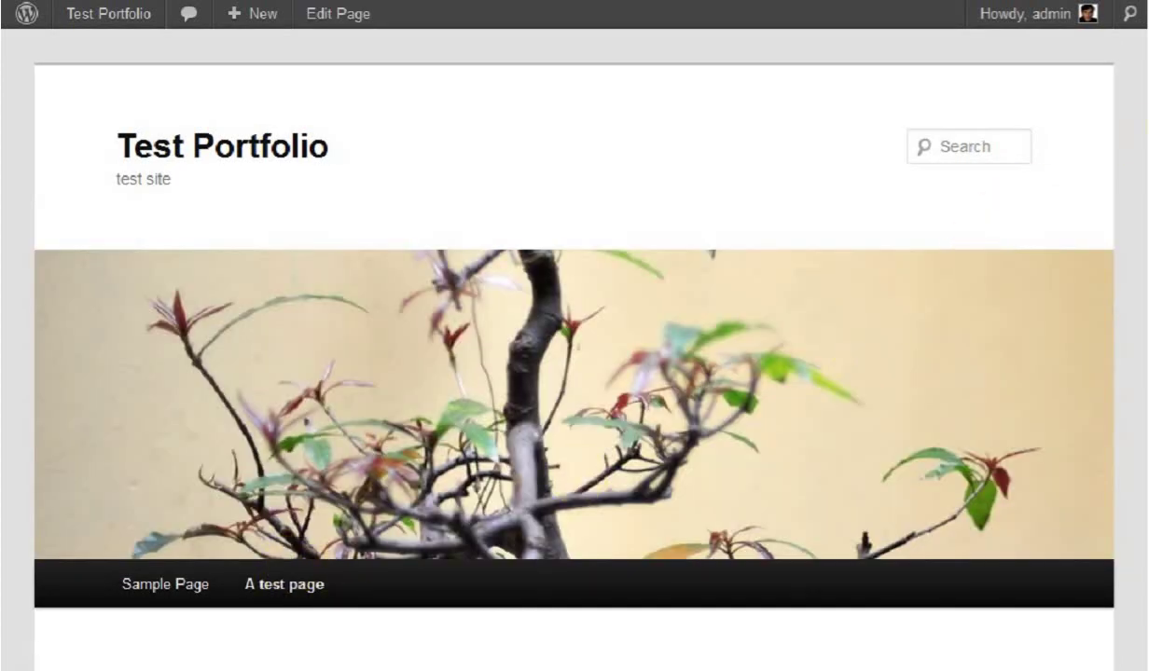
# Step: Scroll through A test page, then return to the site home and review its navigation
pyautogui.moveTo(1142, 154); pyautogui.dragTo(1142, 182)
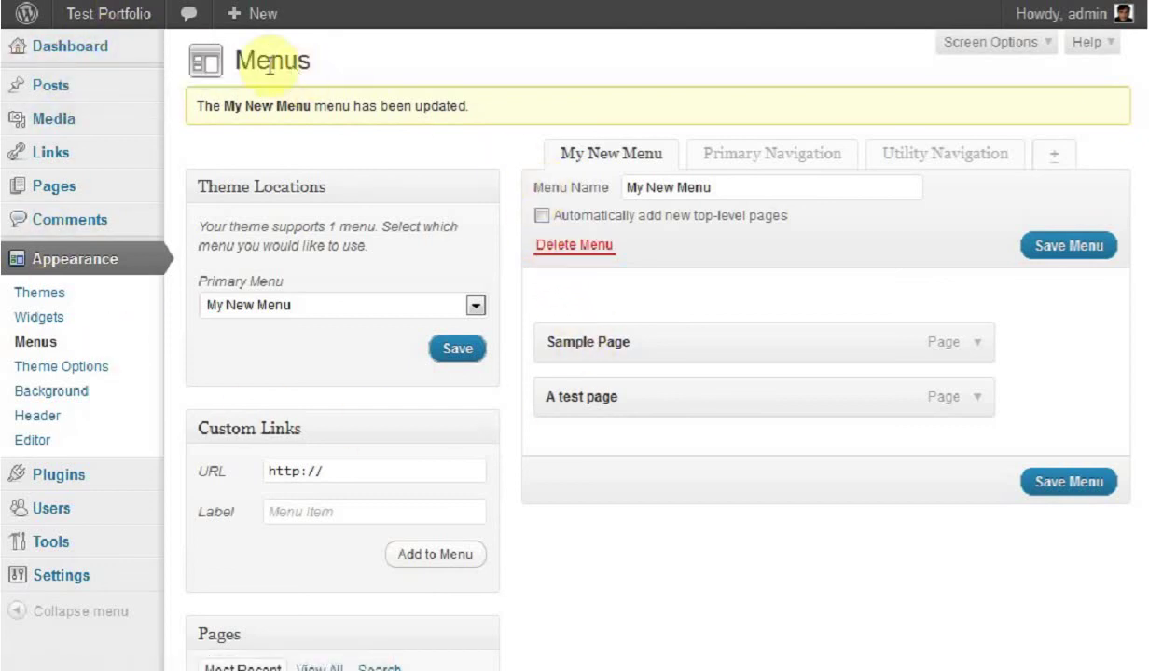
pyautogui.moveTo(84, 46)
pyautogui.click(201, 49)
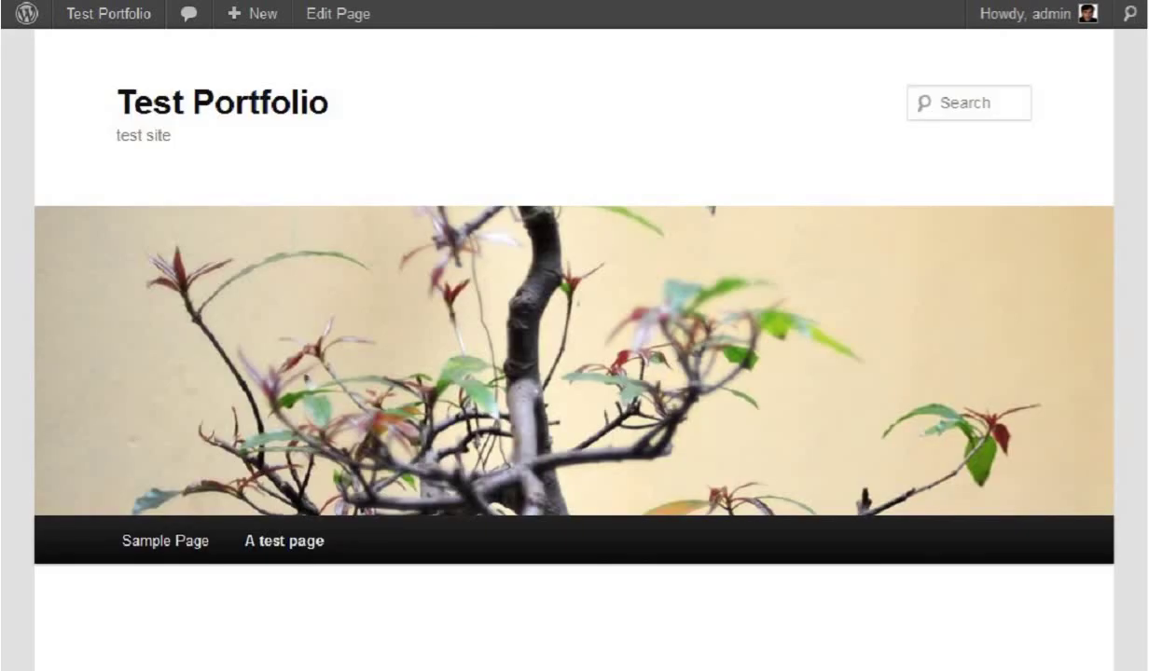
pyautogui.moveTo(1143, 133); pyautogui.dragTo(1145, 343)
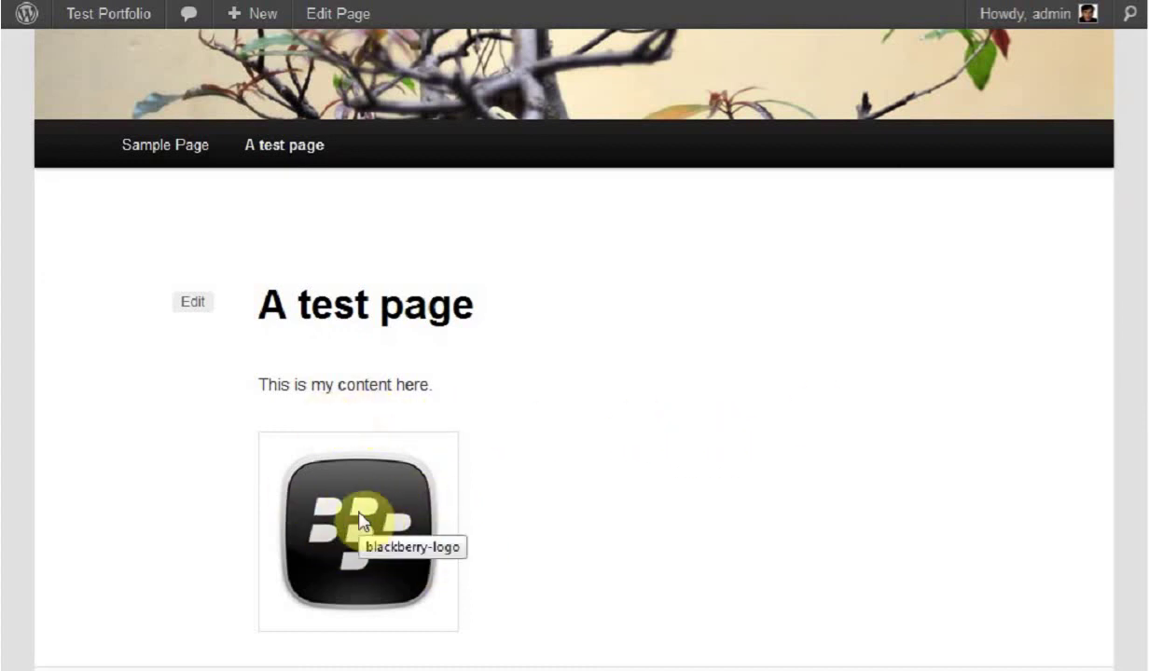
pyautogui.scroll(-1, 560, 447)
pyautogui.scroll(5, 739, 372)
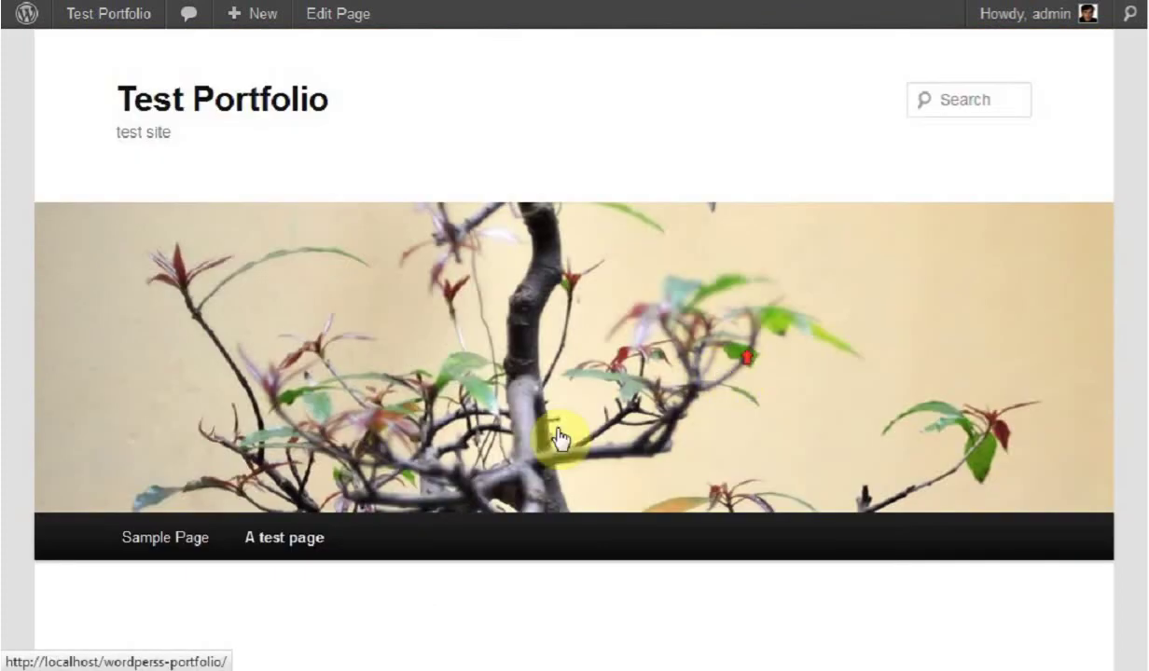